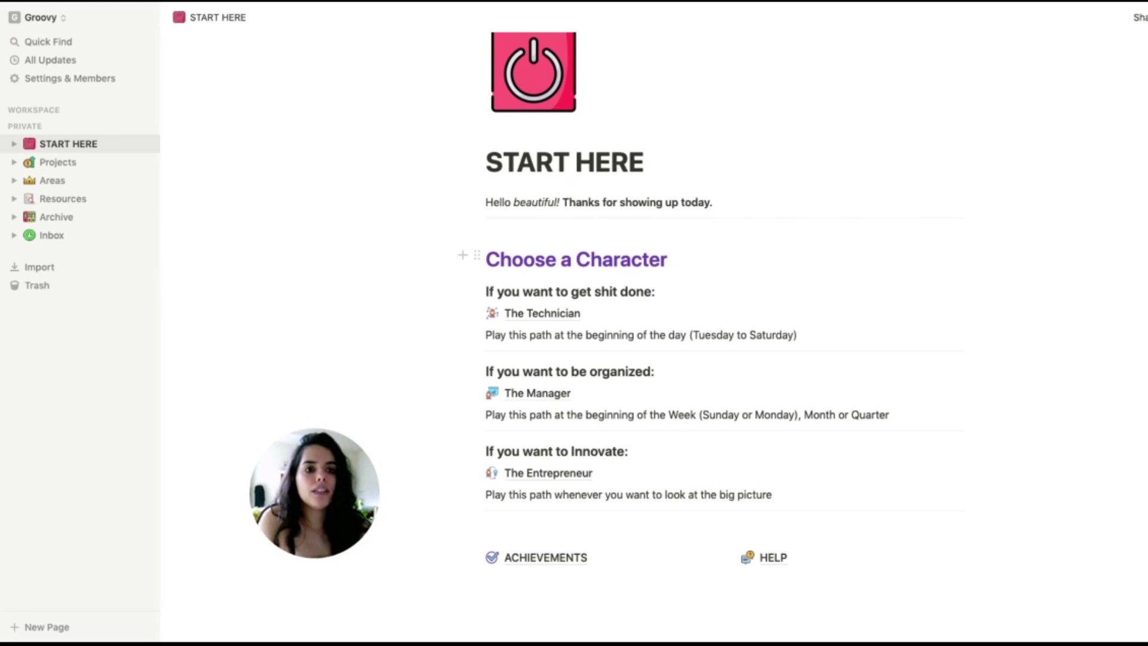
# Step: Scroll down the START HERE page to reach The Technician character link
pyautogui.scroll(-1, 658, 323)
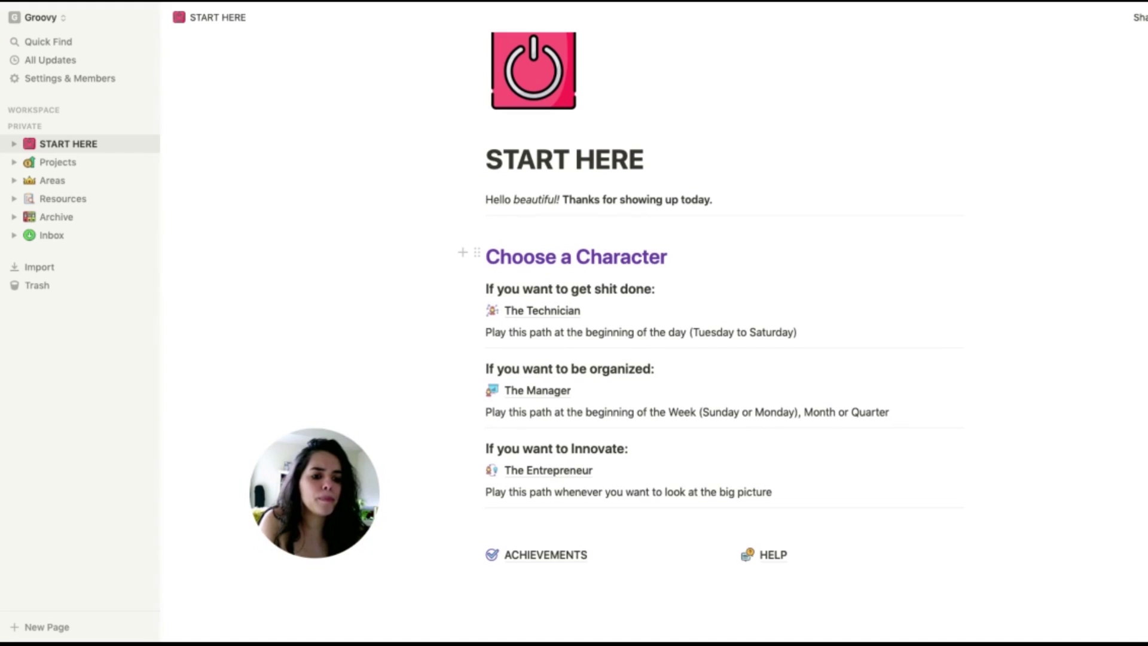
pyautogui.scroll(-1, 658, 323)
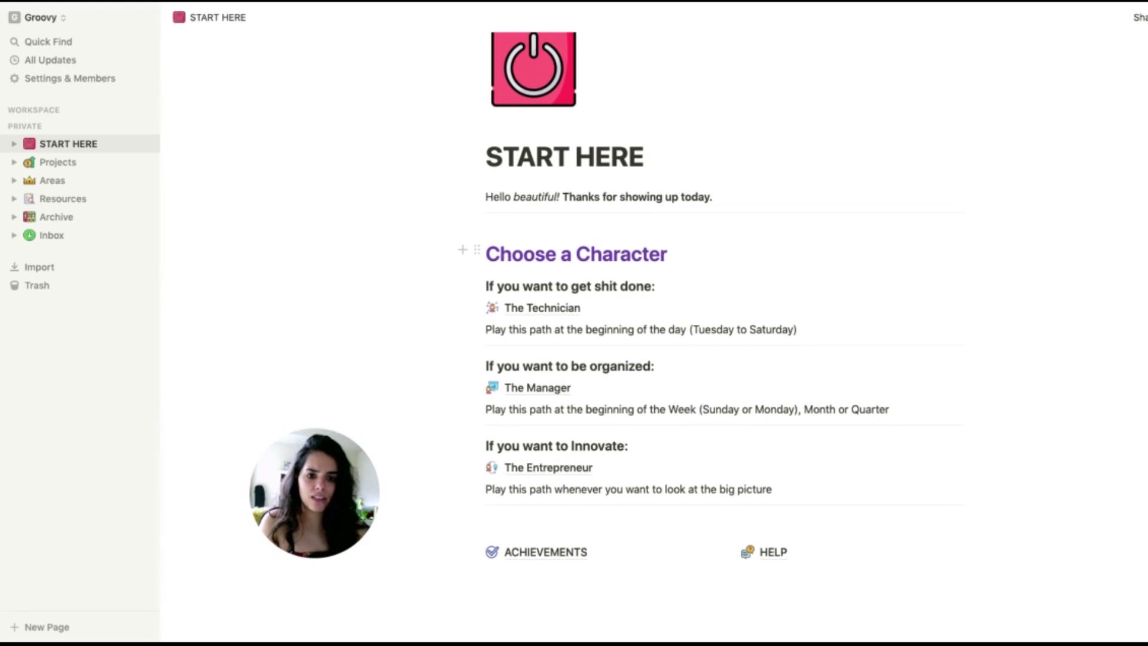
pyautogui.scroll(-1, 658, 323)
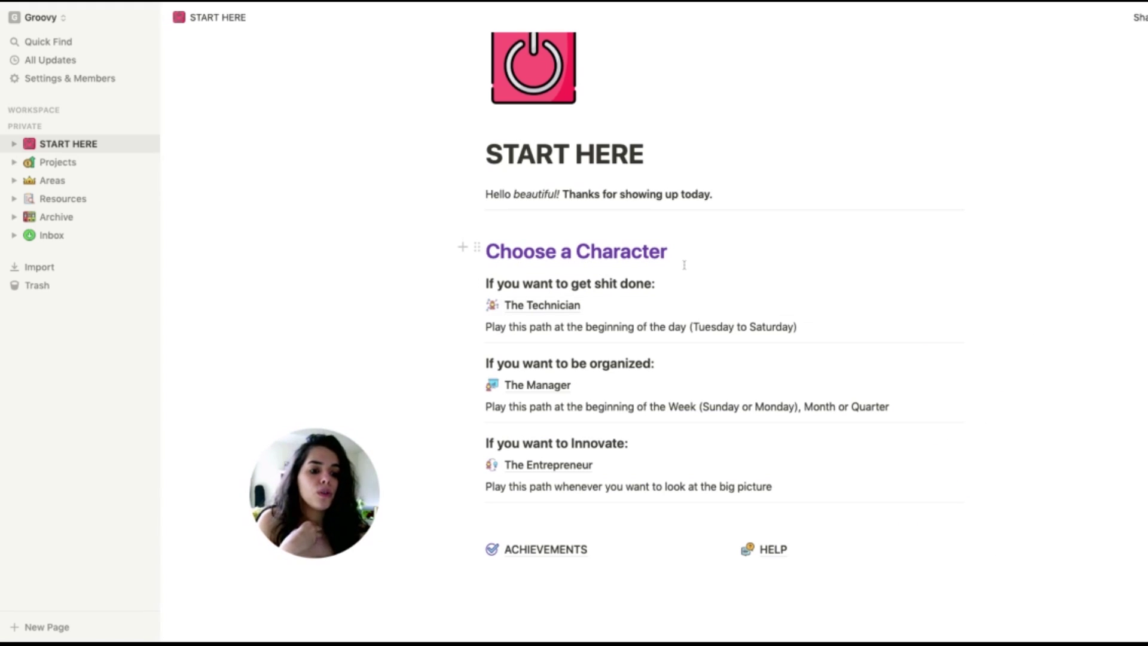
pyautogui.scroll(-2, 685, 266)
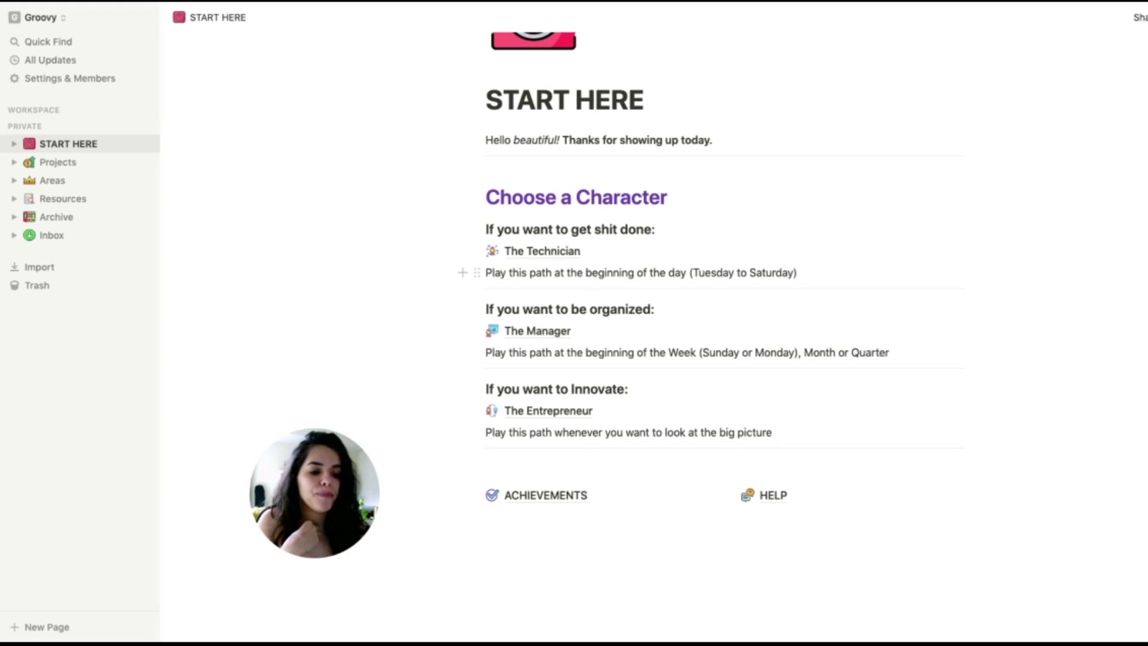
pyautogui.scroll(-1, 686, 266)
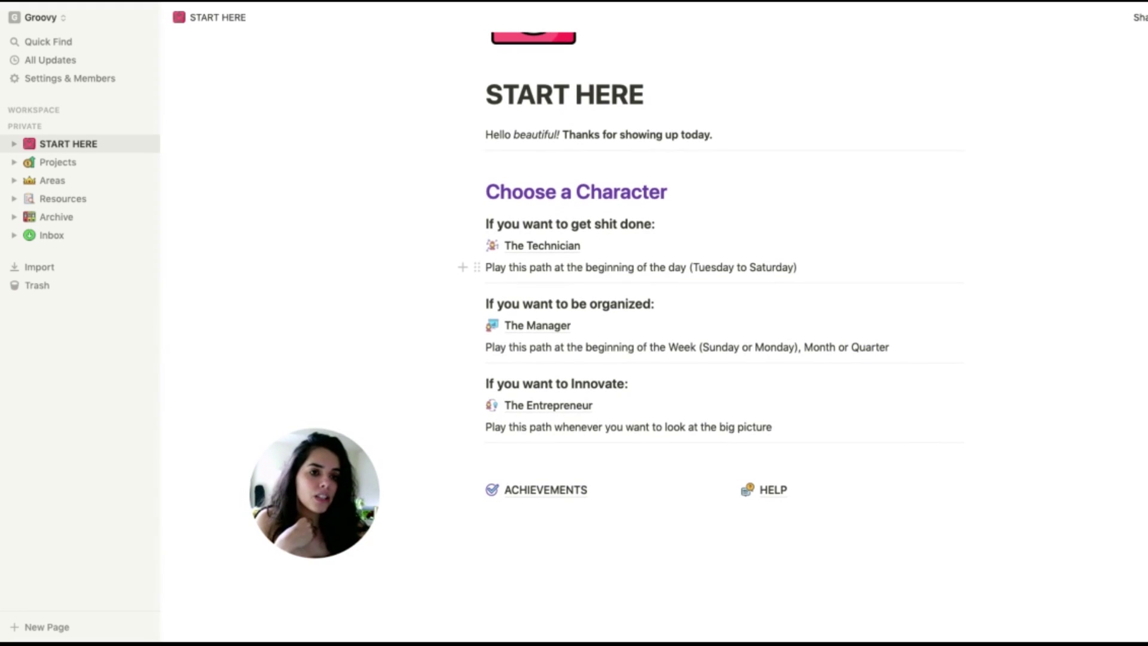
pyautogui.scroll(1, 685, 266)
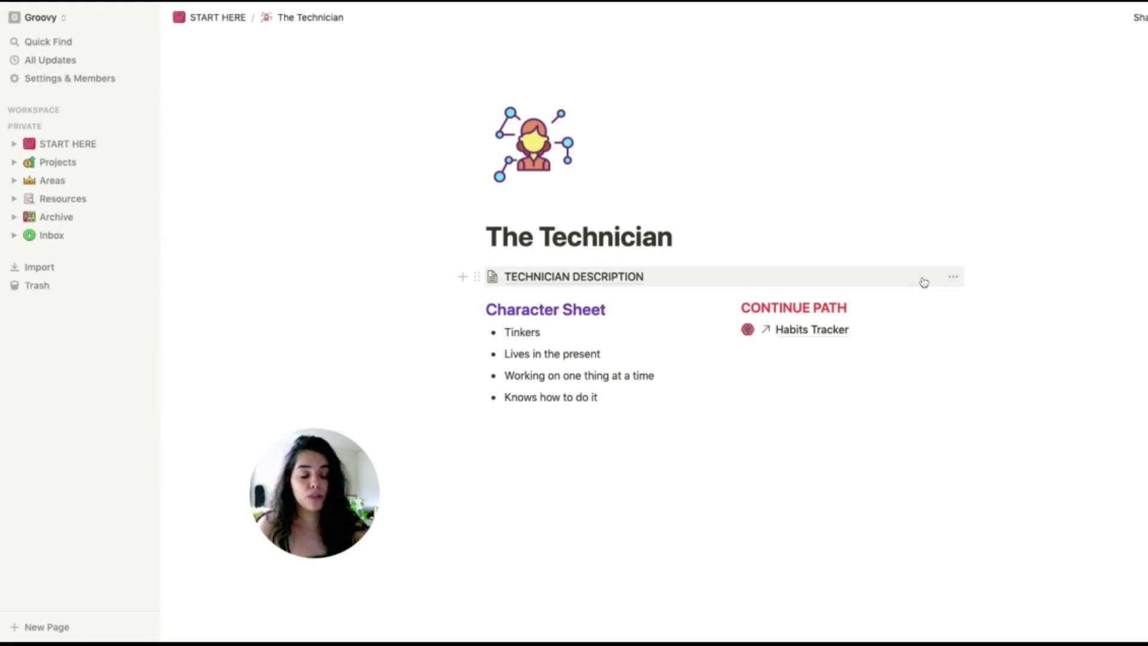
# Step: Open Habits Tracker from The Technician's Continue Path, browse its habit tables, then go to Daily Sprint
pyautogui.click(787, 338)
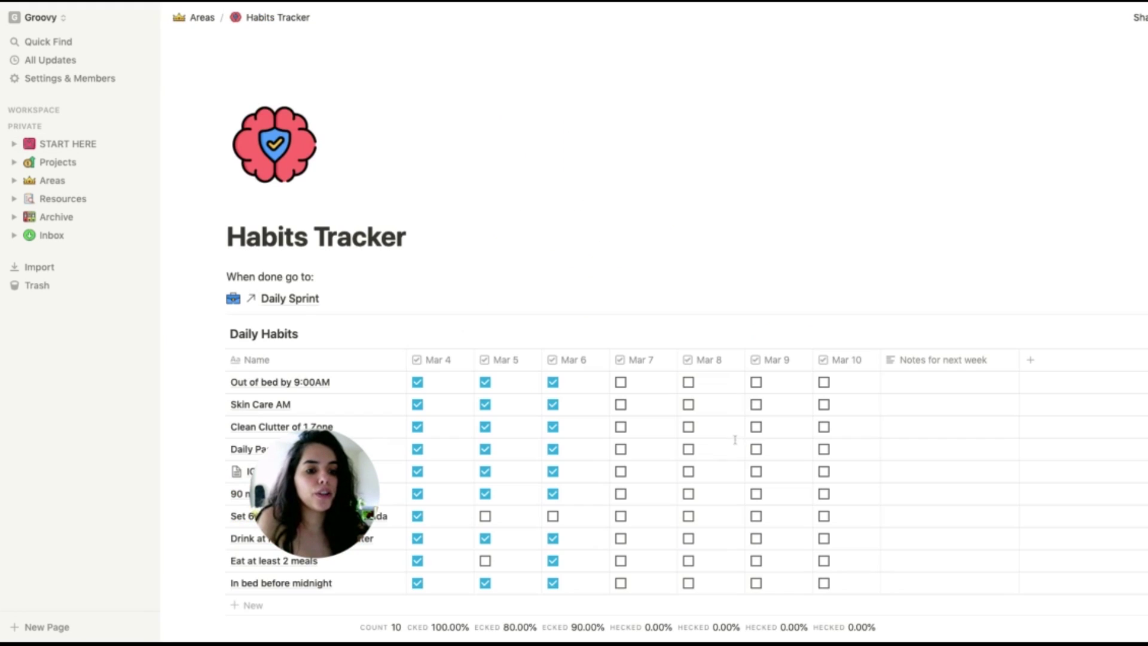
pyautogui.scroll(-1, 694, 406)
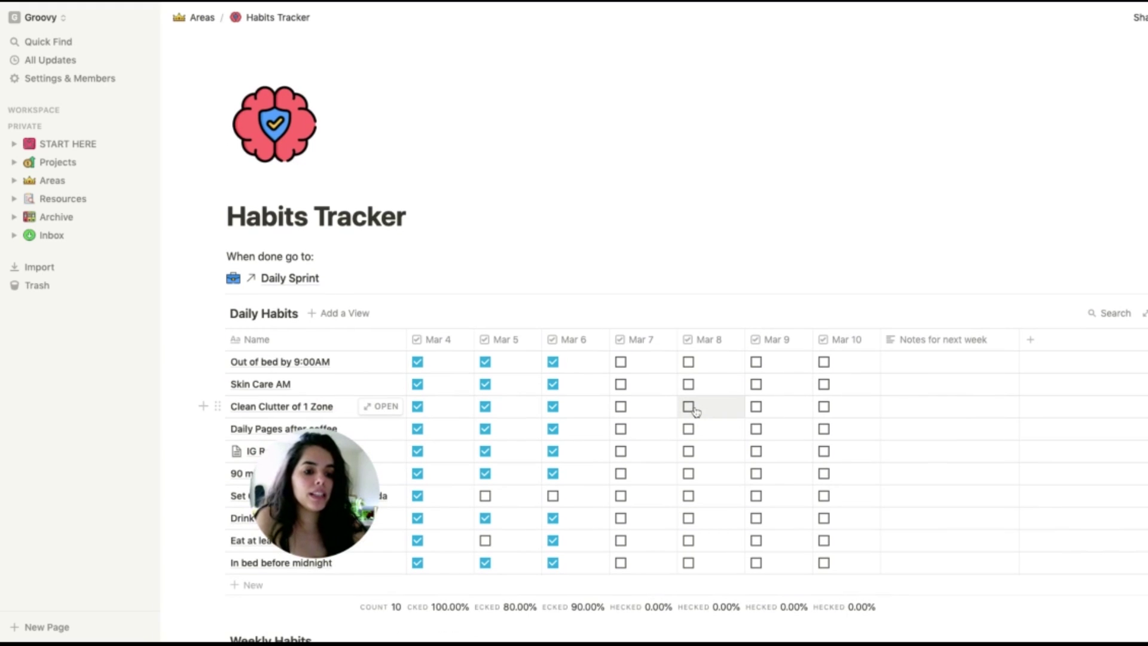
pyautogui.scroll(-5, 695, 410)
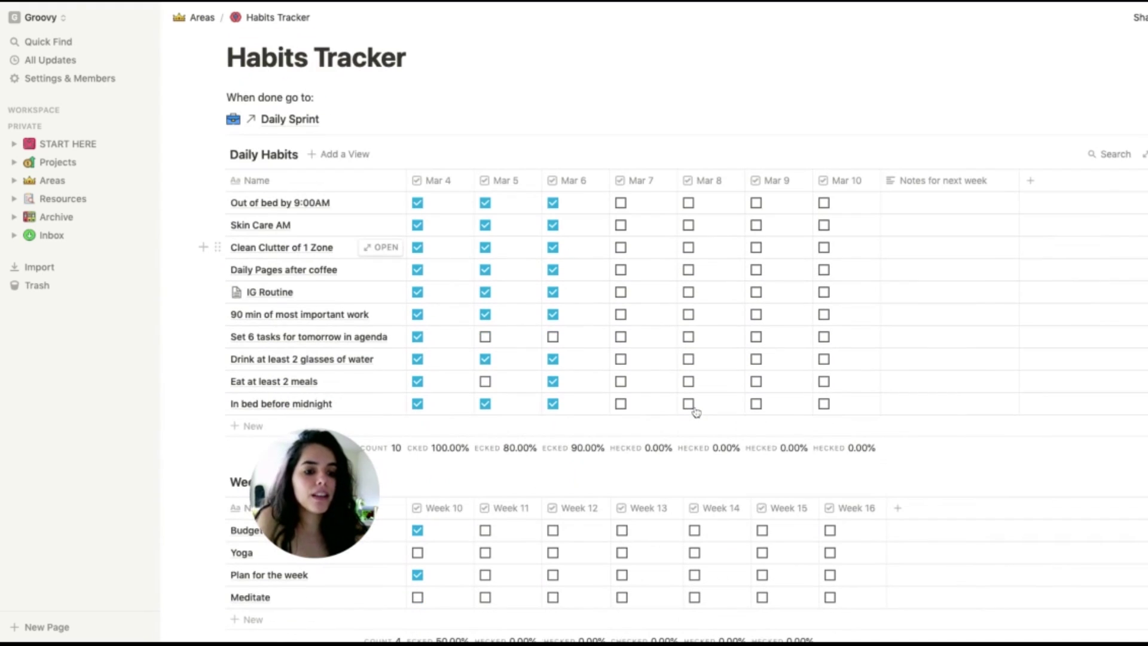
pyautogui.scroll(-1, 695, 410)
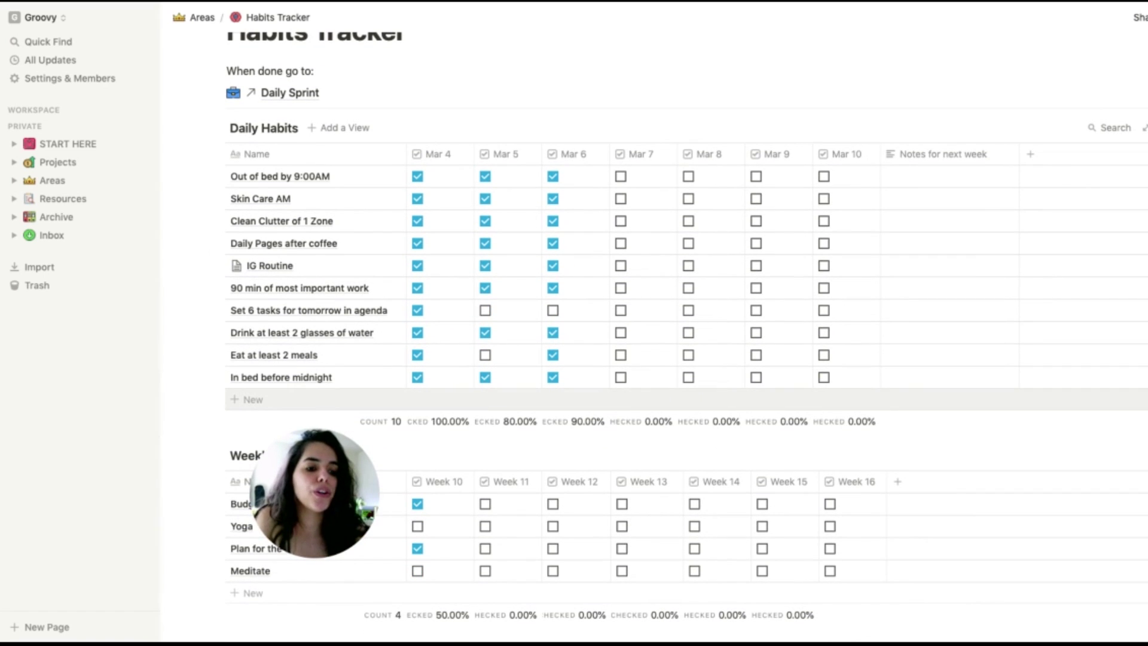
pyautogui.scroll(-12, 695, 410)
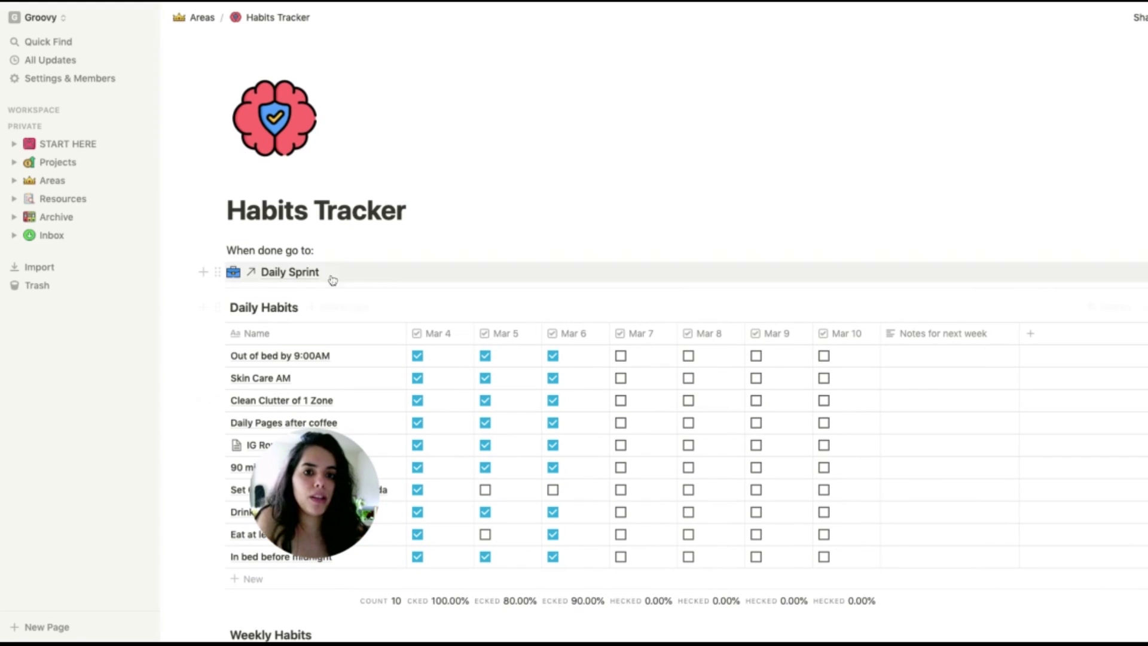
pyautogui.click(310, 275)
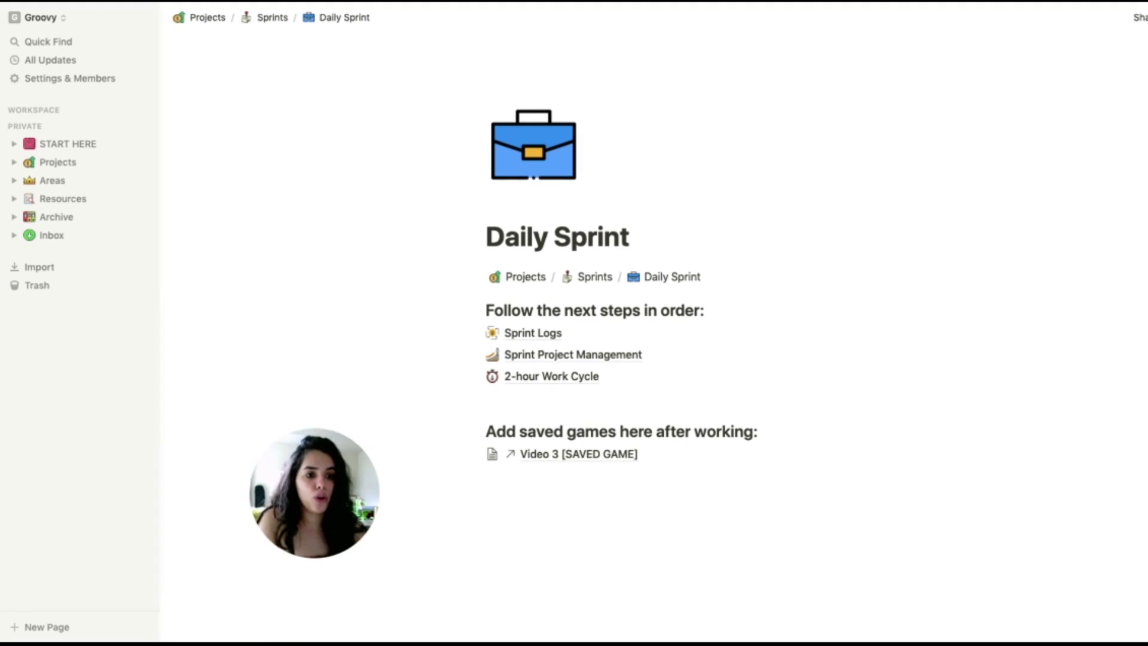
# Step: In Sprint Logs, add a Sprint Log # entry from the 'Click here every morning' template, then return
pyautogui.click(521, 335)
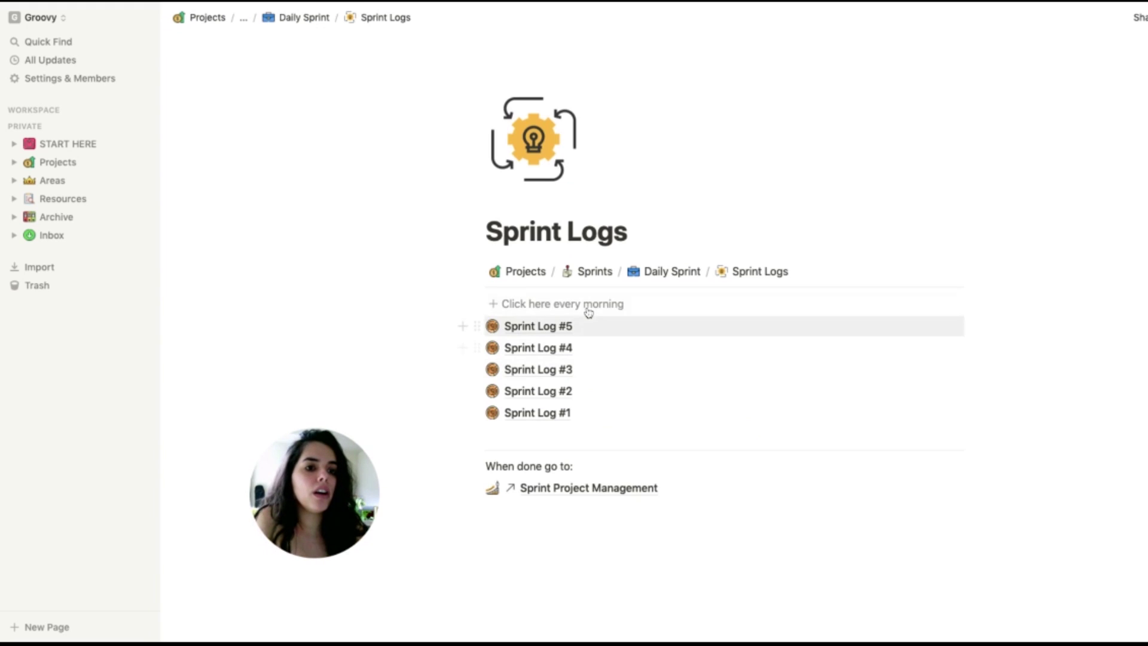
pyautogui.click(588, 305)
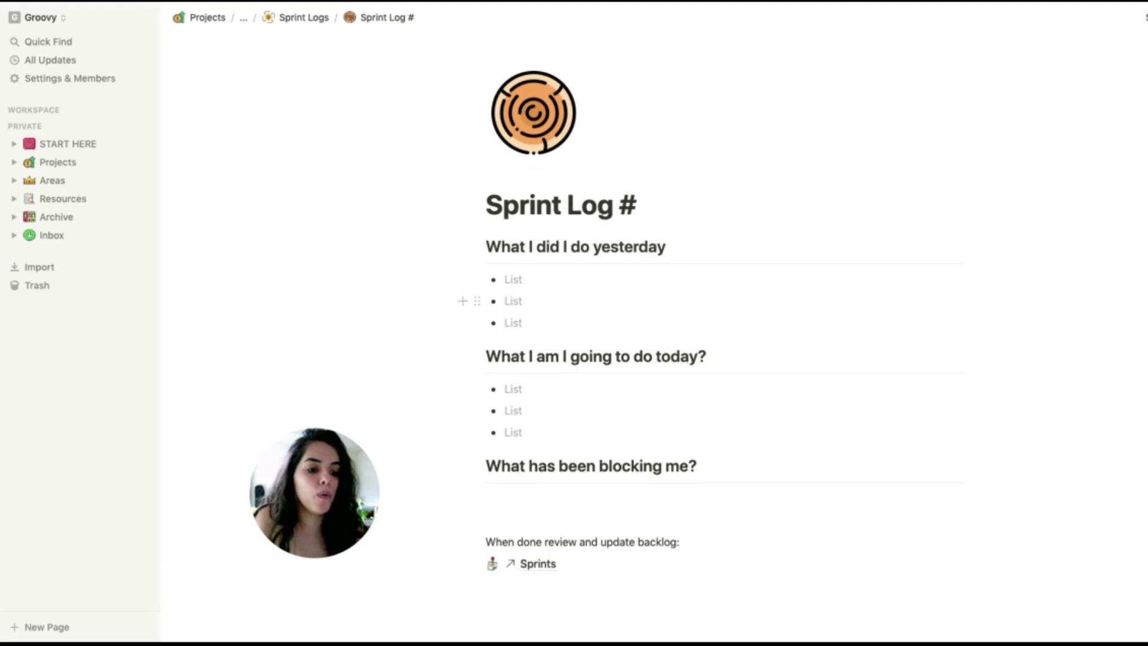
pyautogui.scroll(-1, 582, 315)
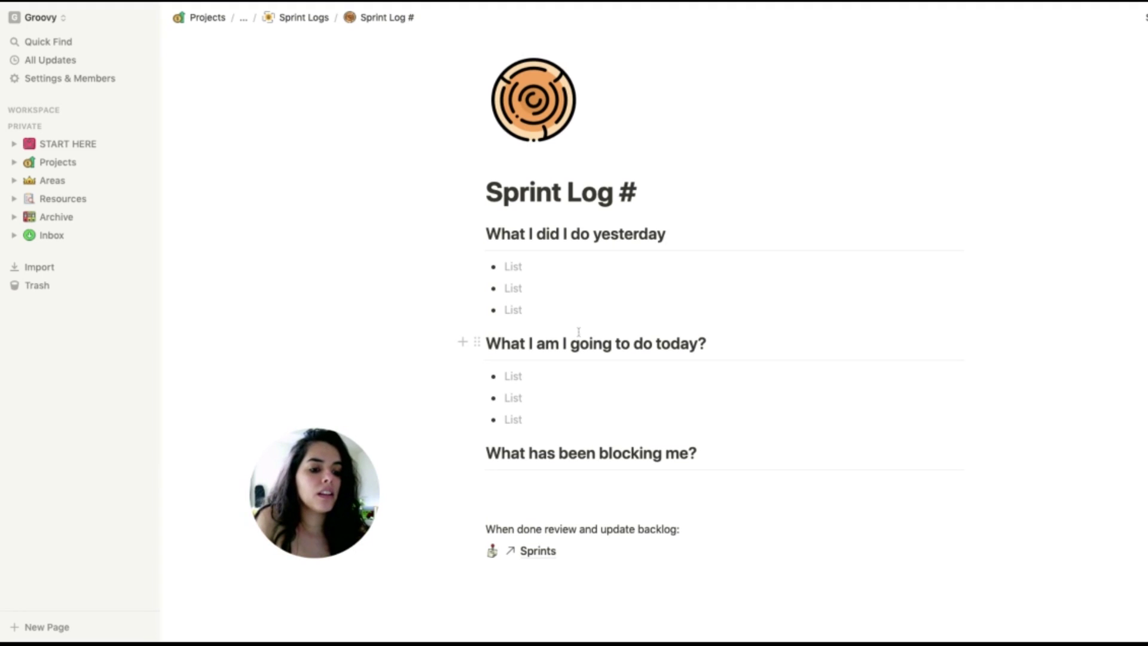
pyautogui.scroll(-3, 579, 332)
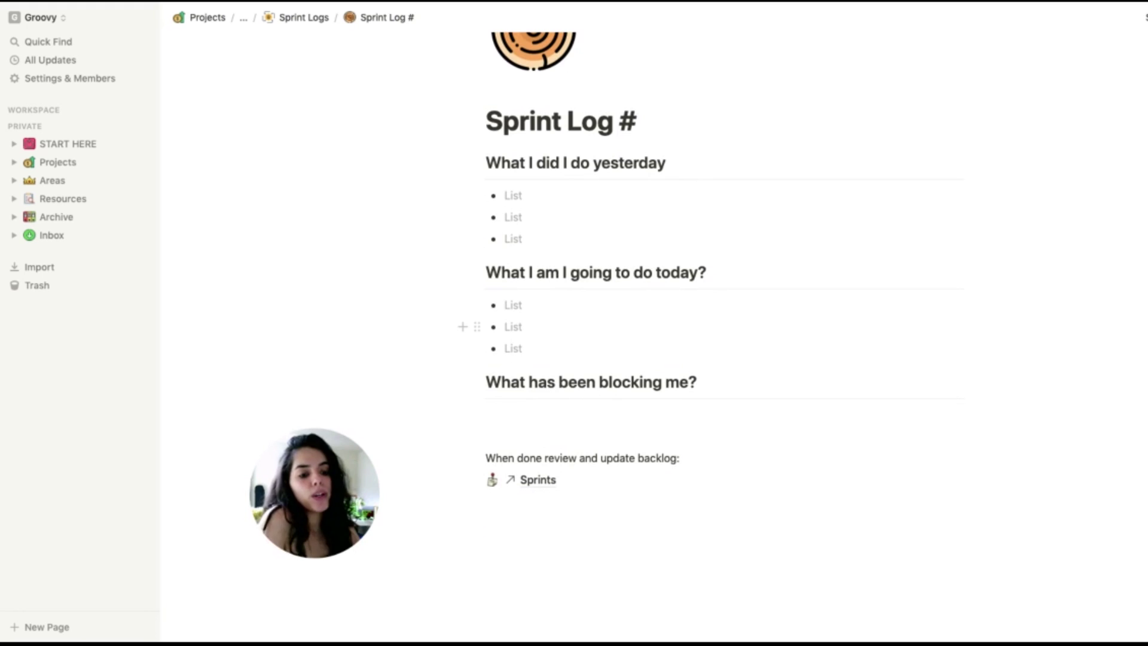
pyautogui.press('super+bracketleft')
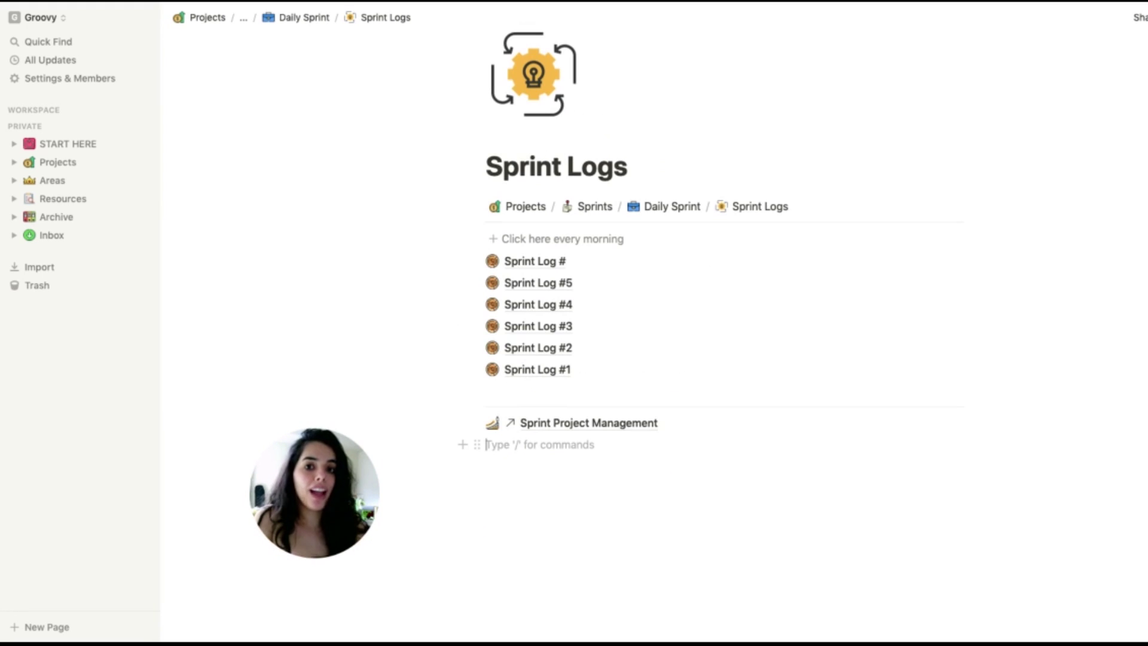
pyautogui.click(595, 422)
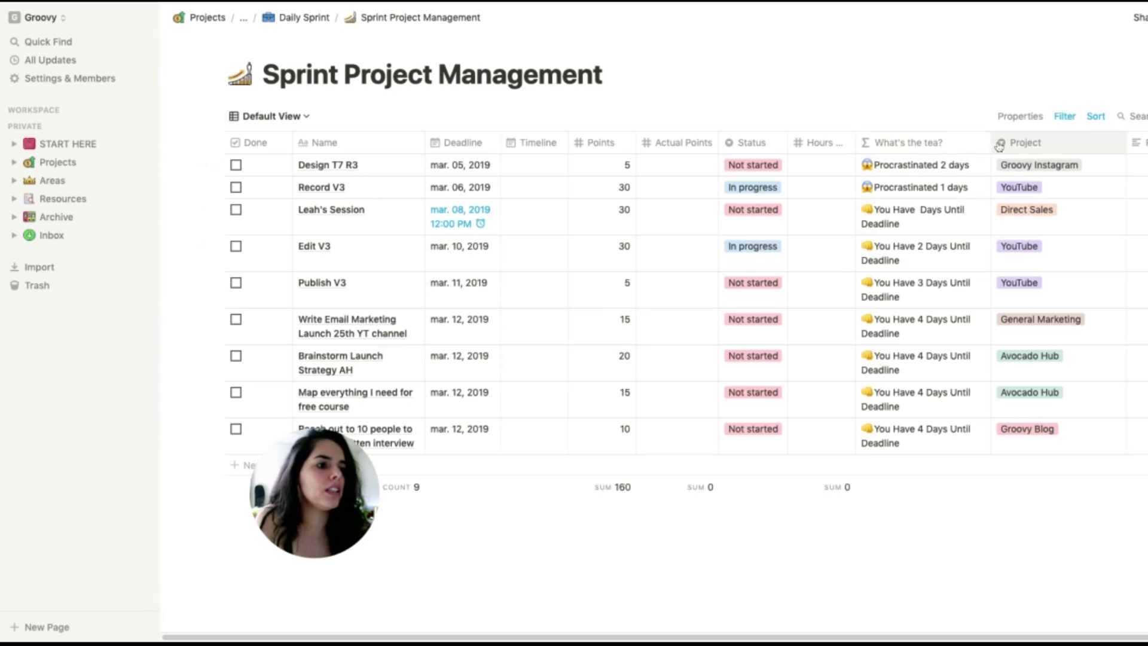
# Step: Add a Deadline 'Is Before' exact-date filter, narrowing the table to three tasks totalling 65 points
pyautogui.click(1065, 117)
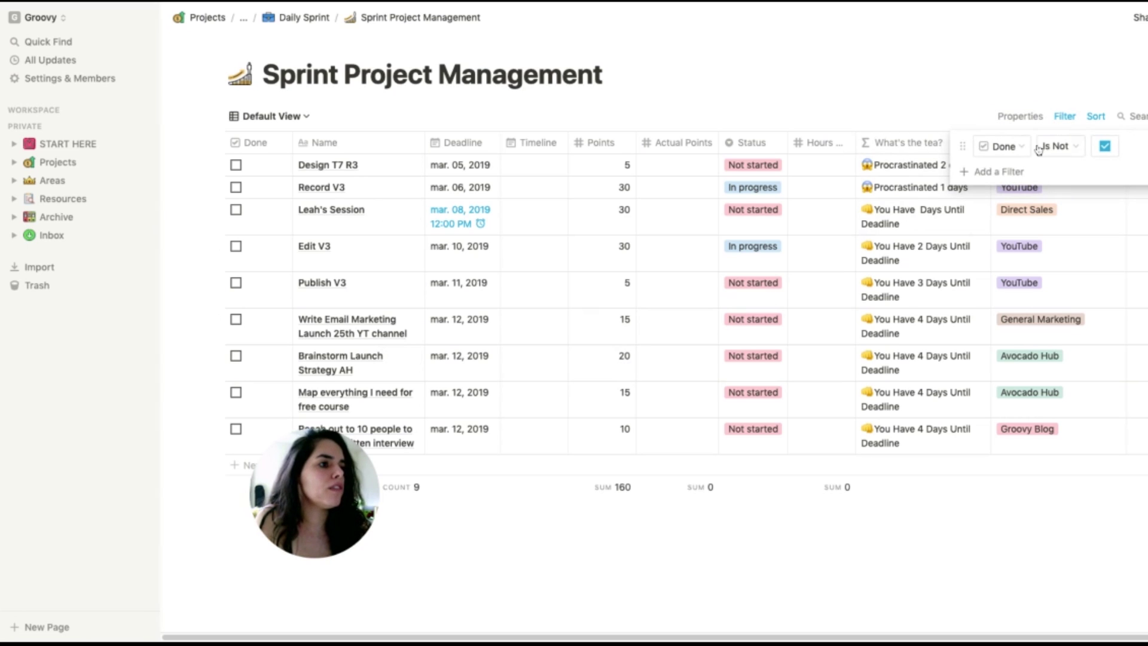
pyautogui.click(993, 172)
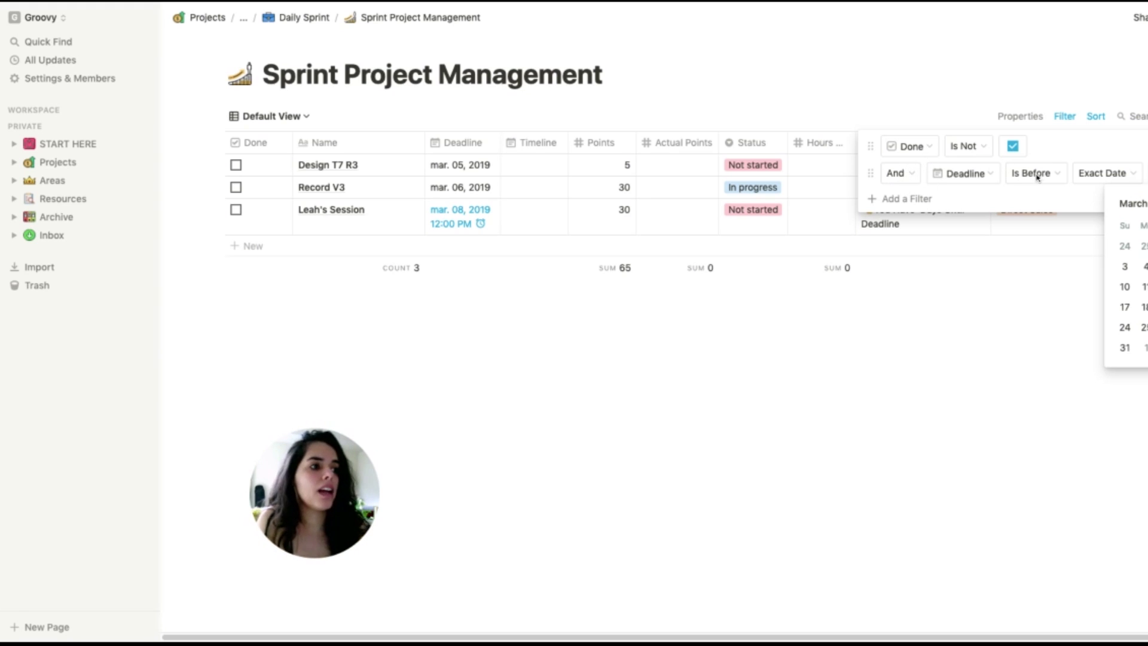
pyautogui.click(1044, 302)
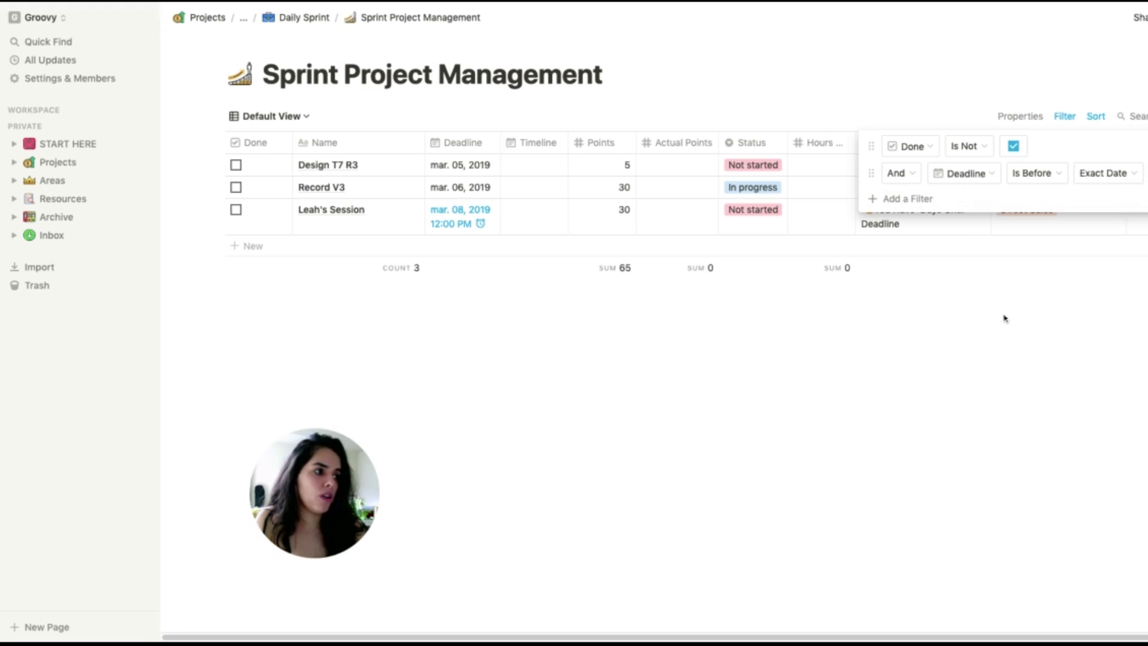
pyautogui.click(976, 333)
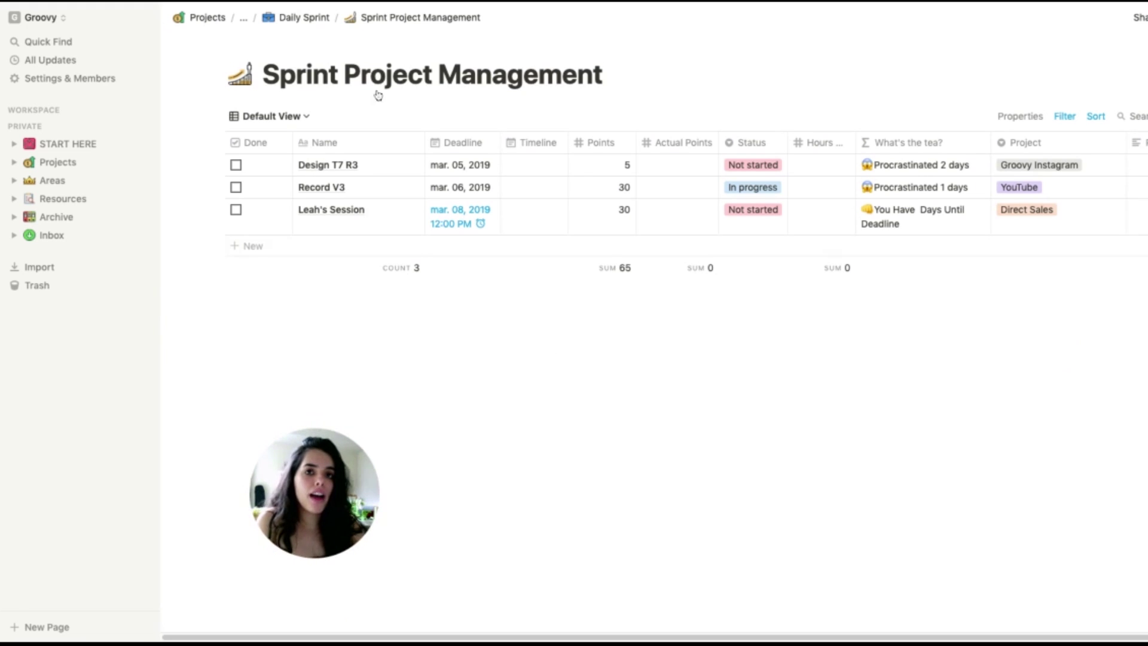
pyautogui.click(291, 22)
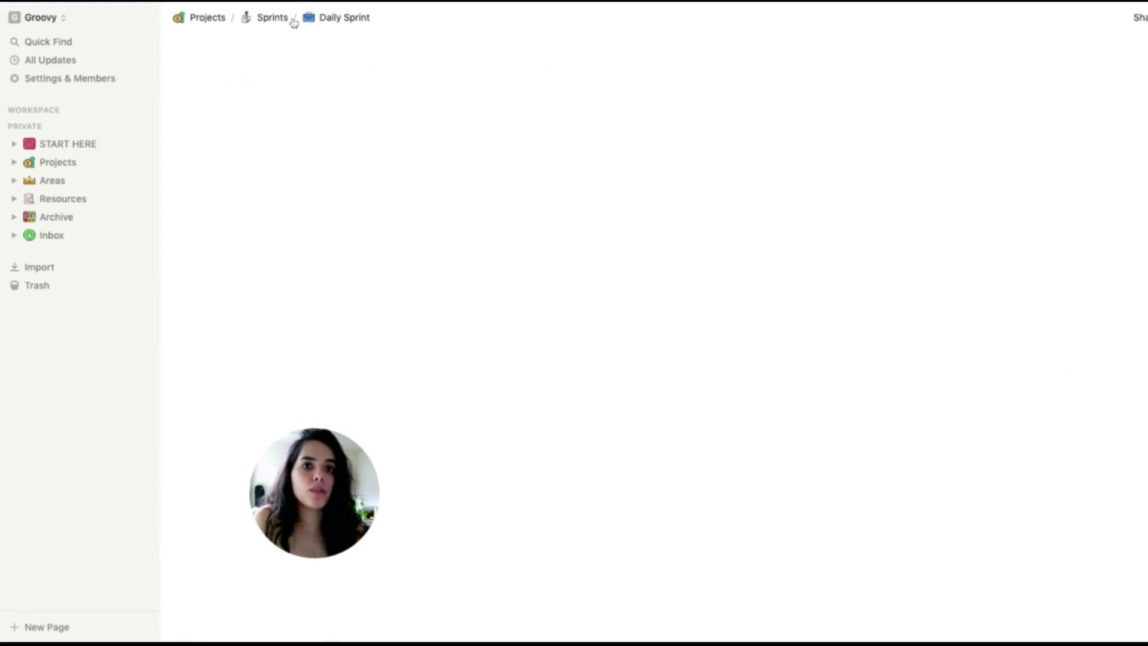
pyautogui.scroll(-2, 583, 299)
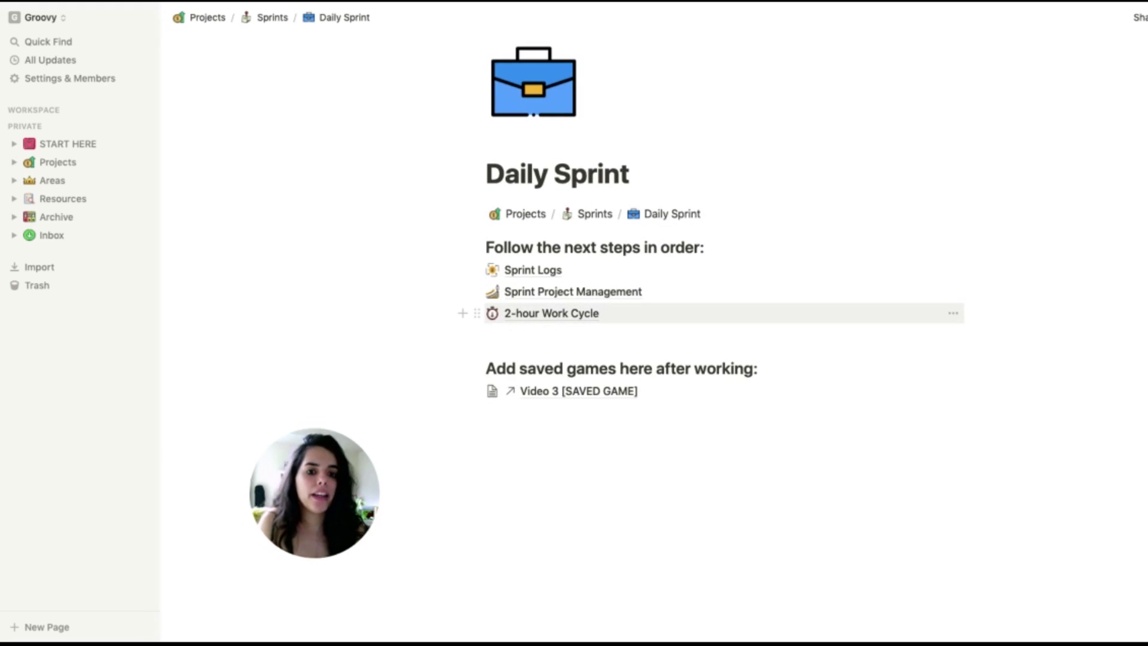
pyautogui.click(551, 312)
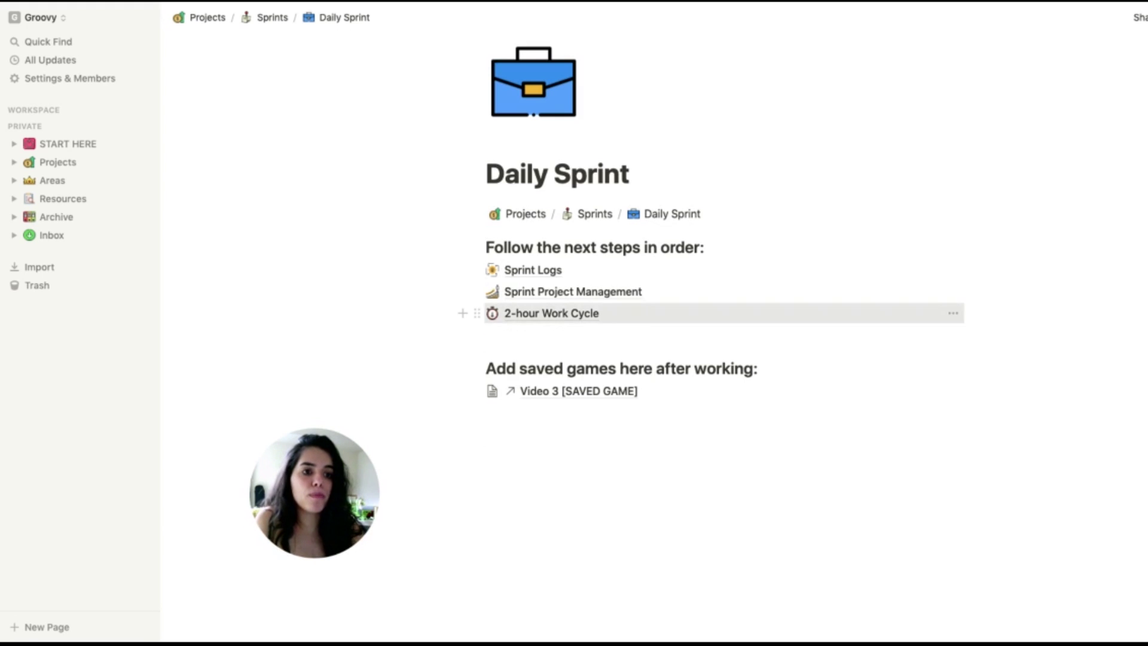
pyautogui.scroll(-4, 551, 313)
pyautogui.scroll(3, 539, 467)
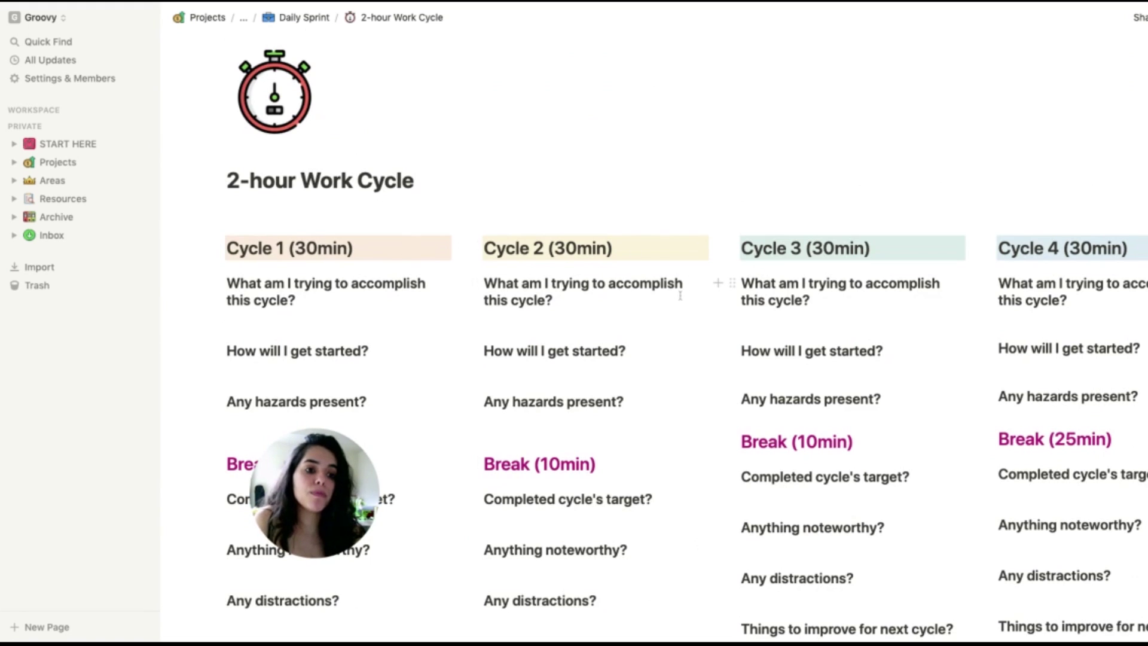
pyautogui.scroll(-2, 679, 295)
pyautogui.scroll(2, 679, 295)
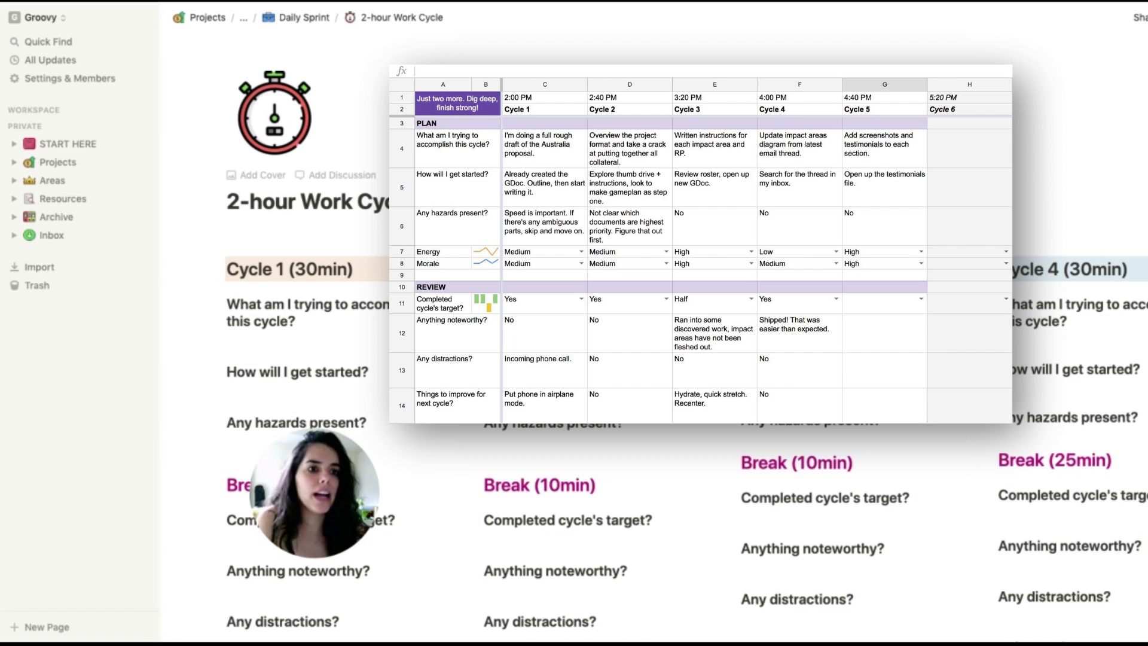
pyautogui.scroll(-5, 658, 329)
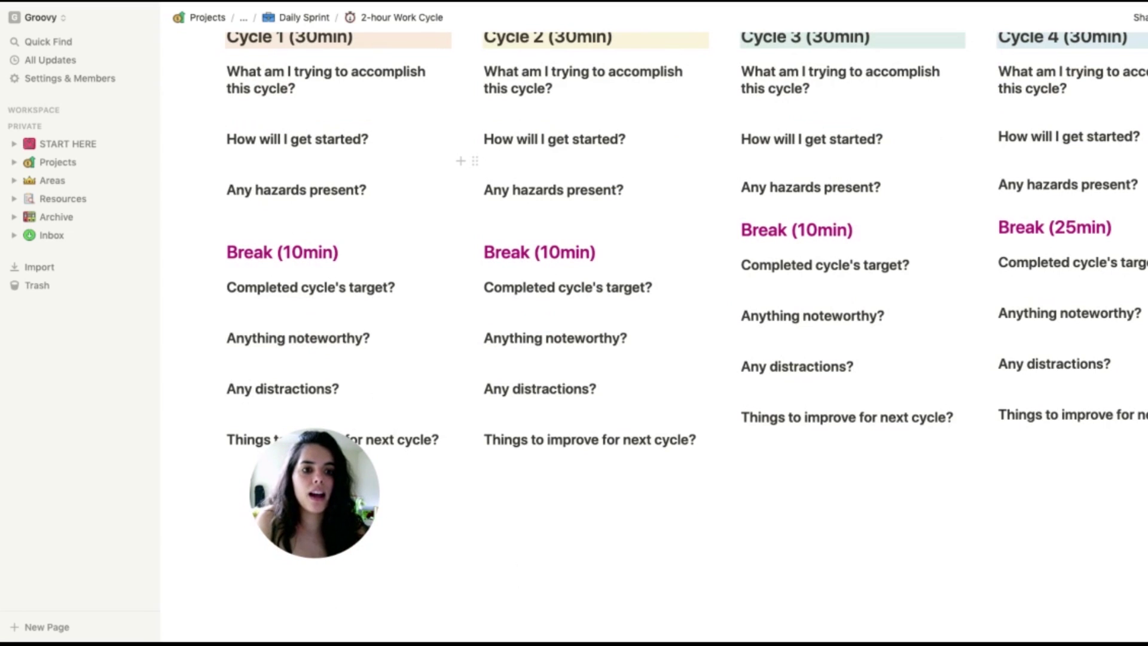
pyautogui.scroll(-1, 658, 329)
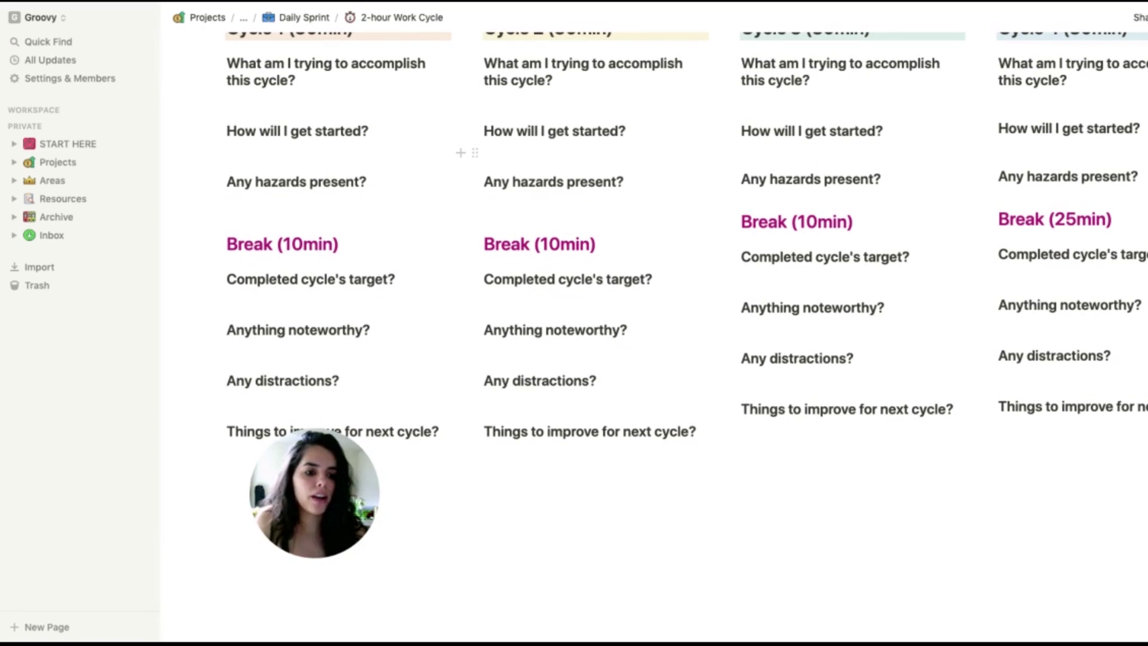
# Step: Go back from 2-hour Work Cycle to the Daily Sprint page and scroll down
pyautogui.press('super+bracketleft')
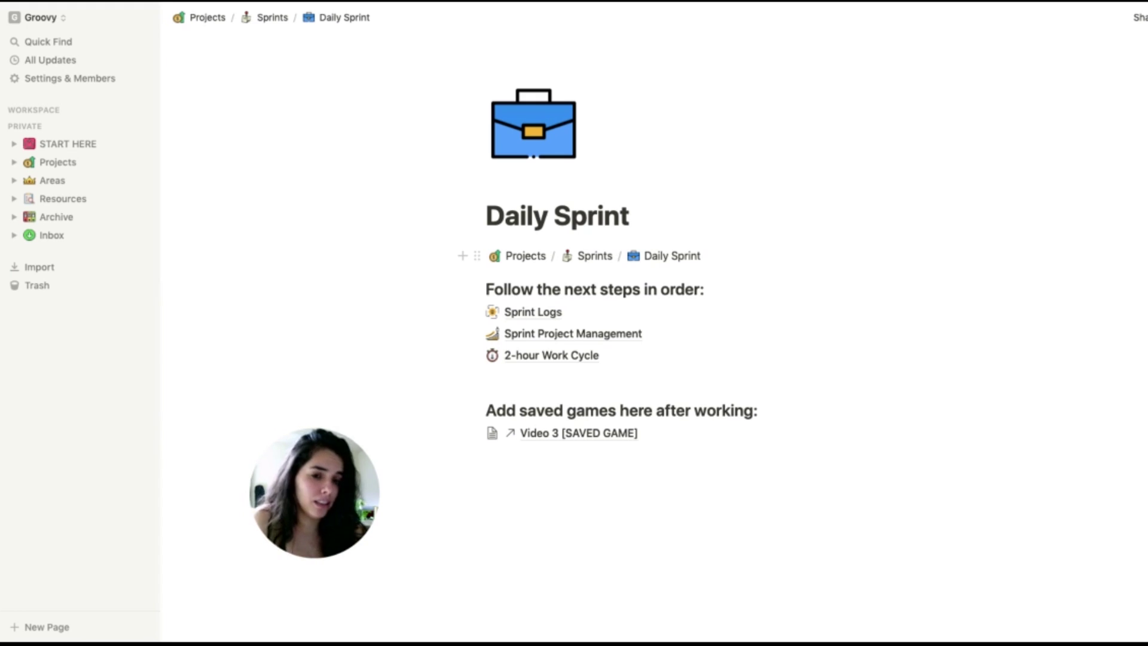
pyautogui.scroll(-1, 555, 257)
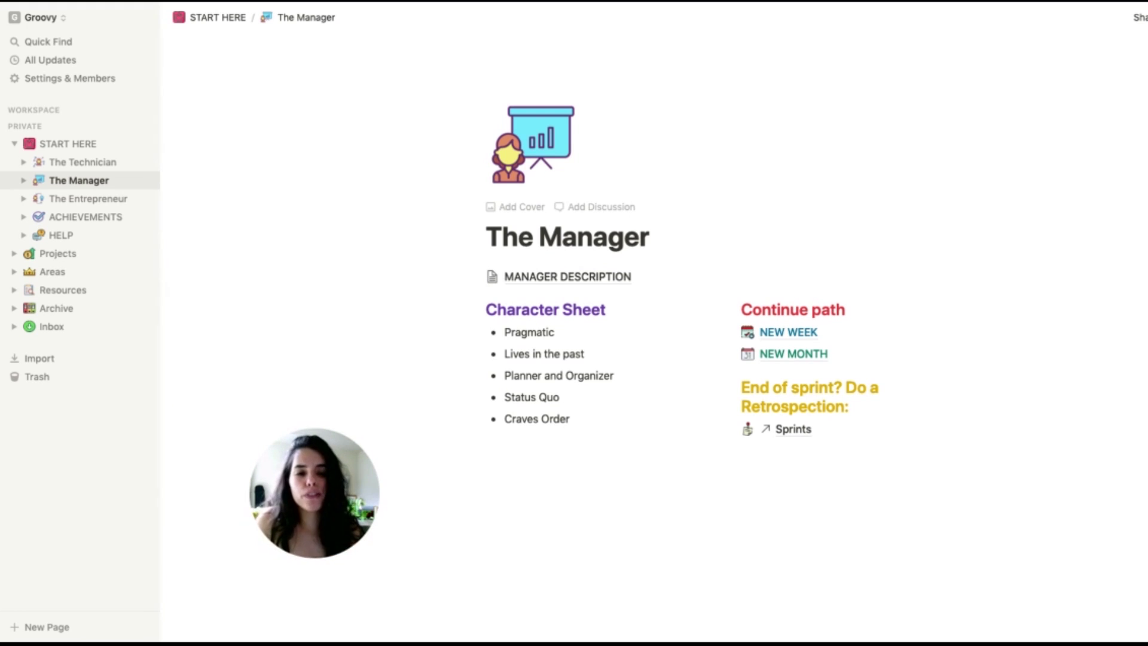
# Step: Open NEW WEEK from the Continue path on The Manager page
pyautogui.scroll(-1, 682, 262)
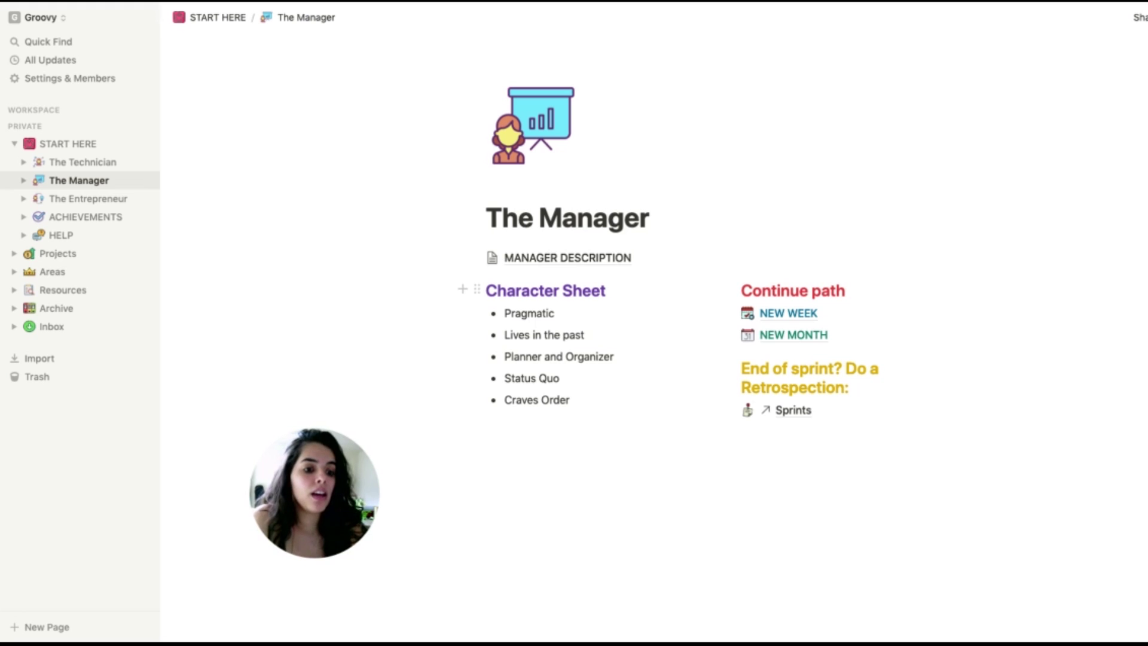
pyautogui.click(772, 317)
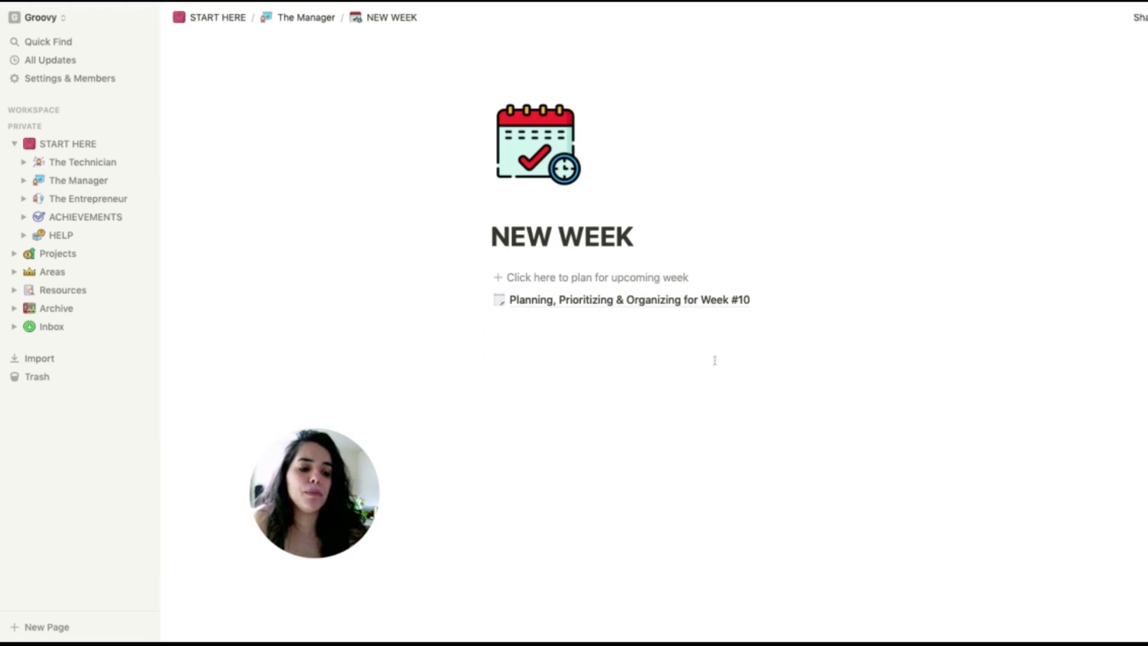
# Step: Add a Planning, Prioritizing & Organizing page from the weekly template, review it, and return to The Manager
pyautogui.click(641, 283)
pyautogui.click(646, 293)
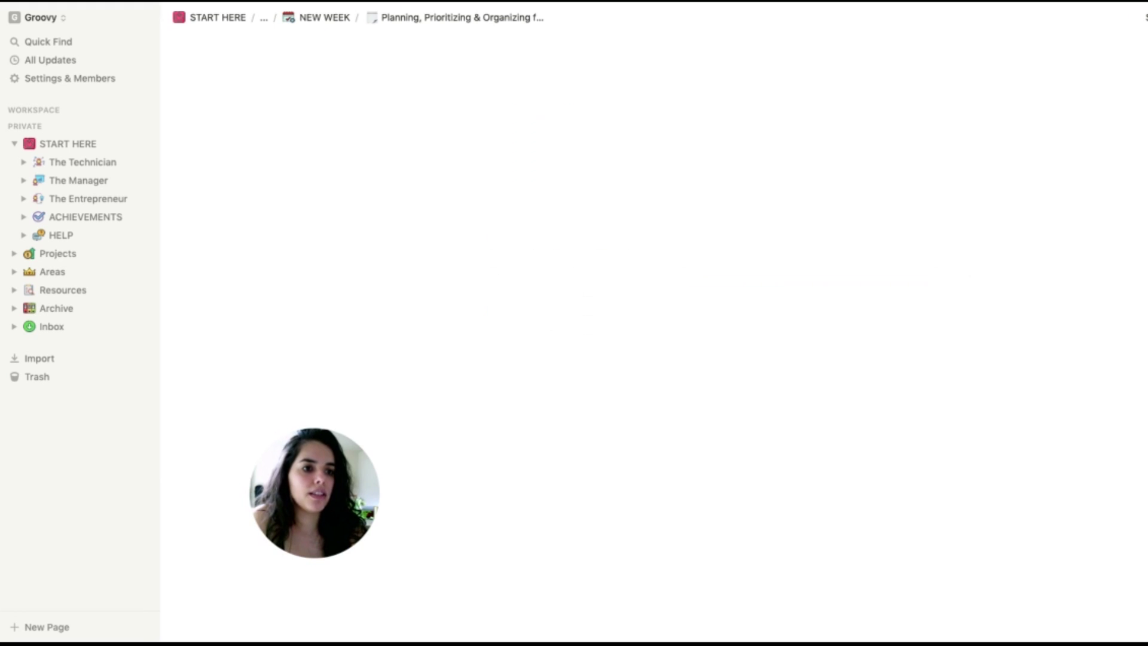
pyautogui.scroll(-5, 647, 293)
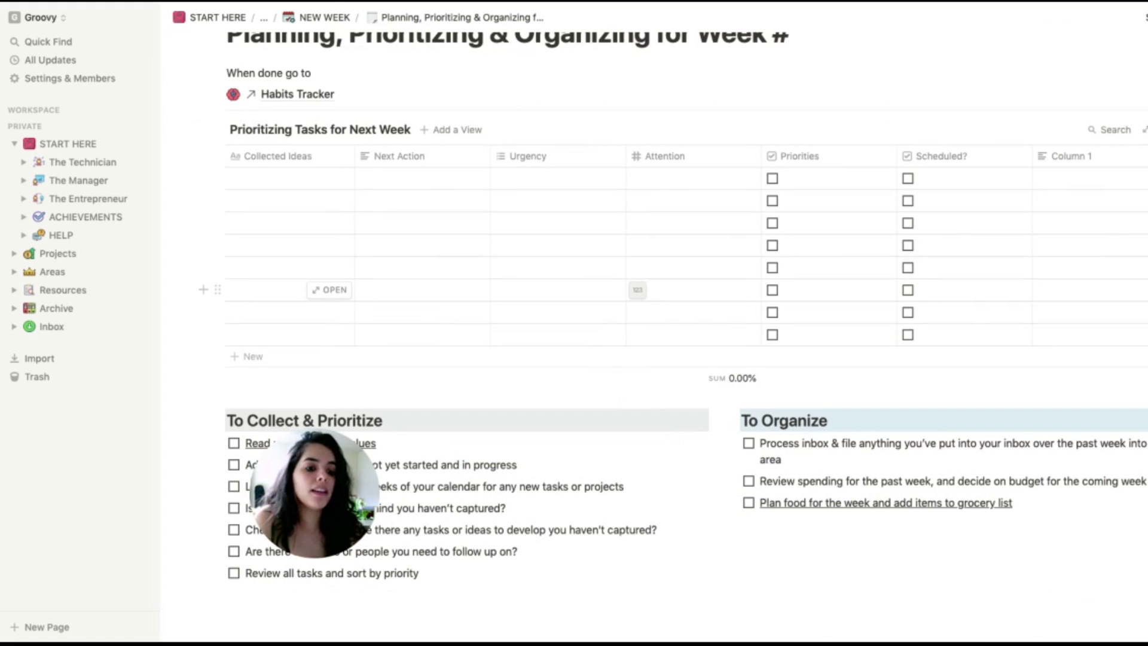
pyautogui.scroll(-1, 638, 288)
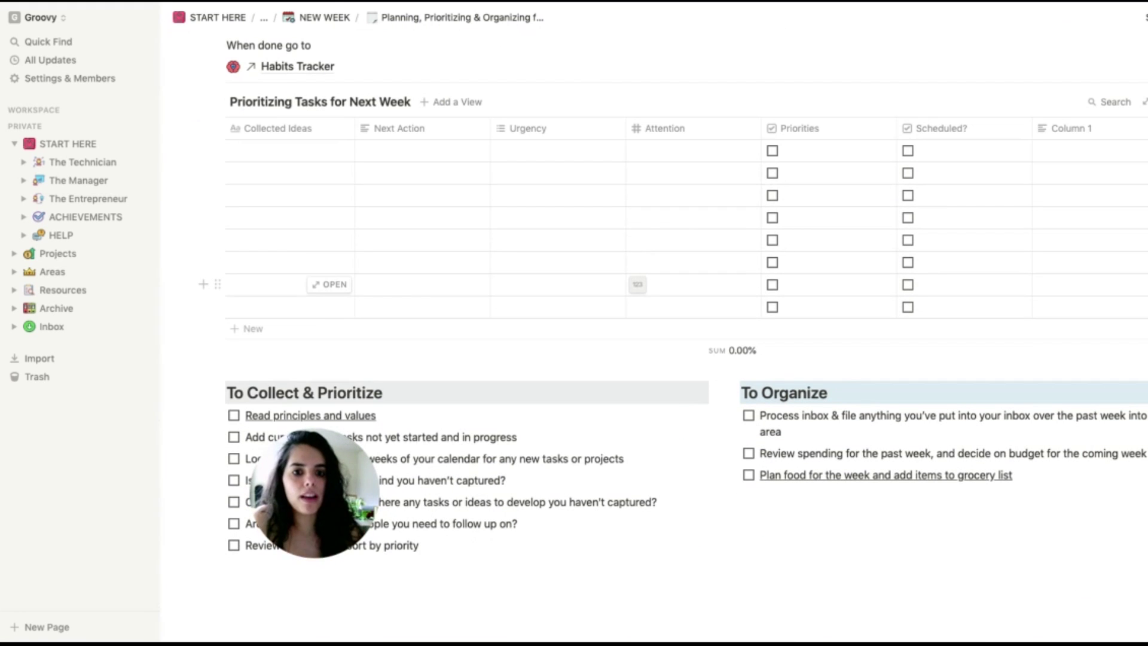
pyautogui.scroll(5, 637, 284)
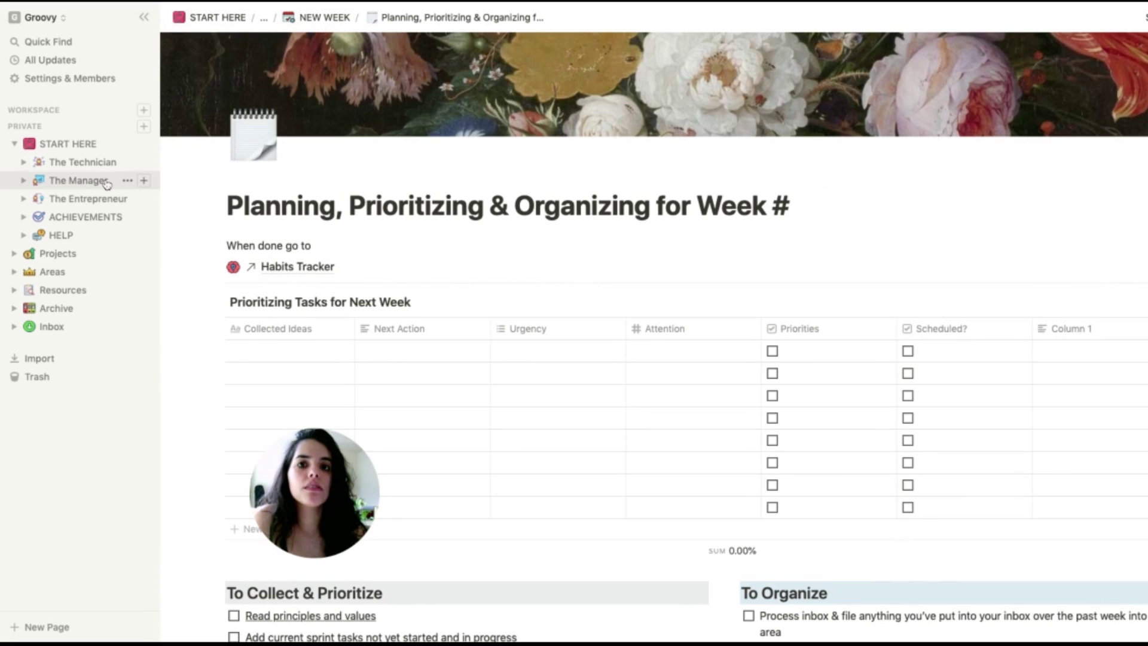
pyautogui.click(78, 180)
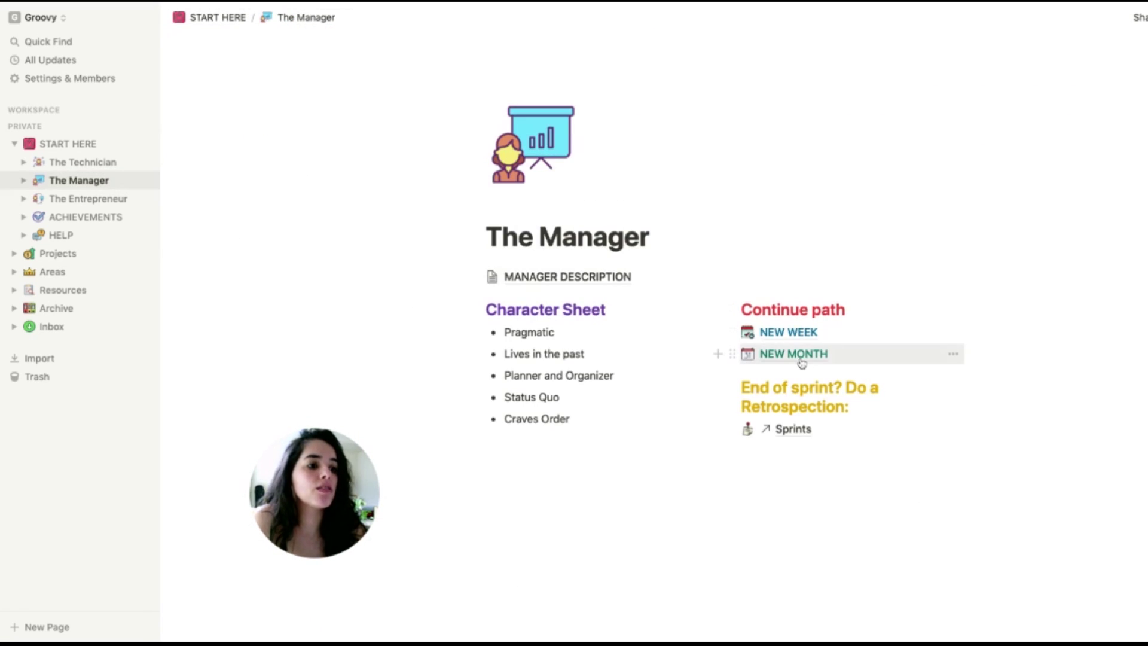
# Step: From NEW MONTH, create and view a Goals for [MONTH] page, then return to The Manager
pyautogui.click(802, 360)
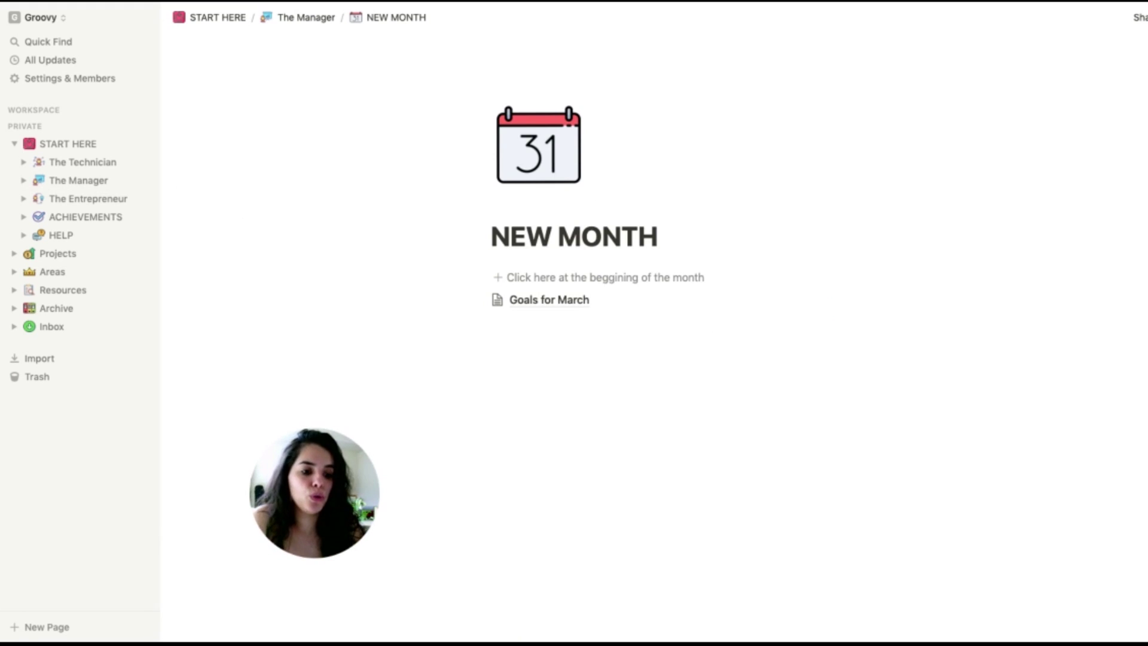
pyautogui.click(643, 279)
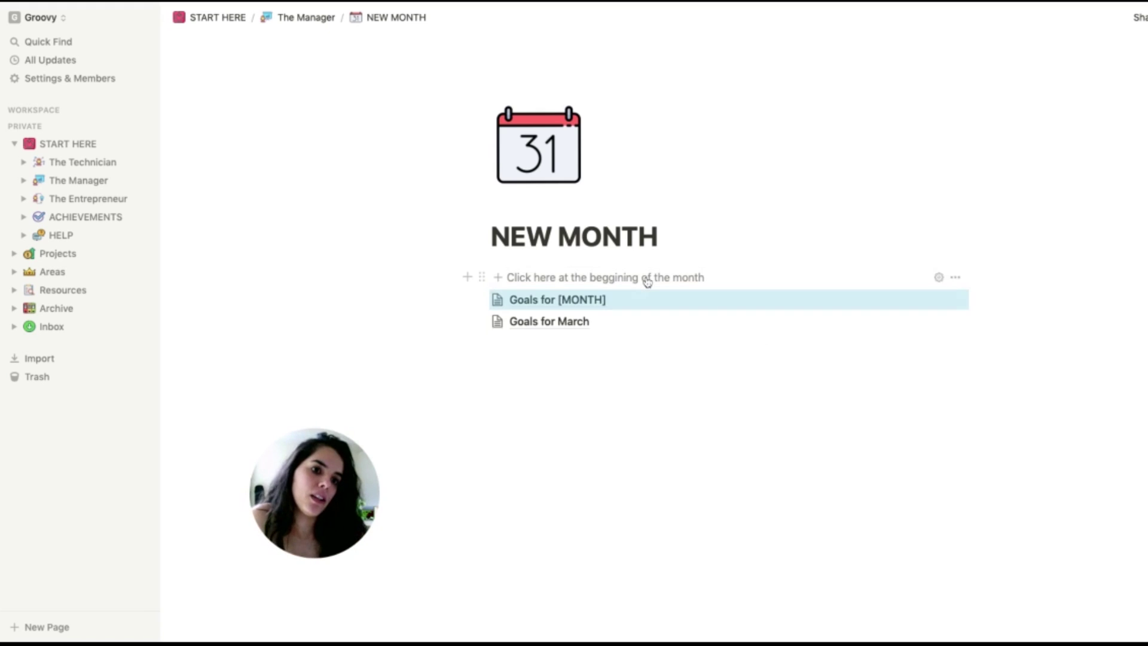
pyautogui.click(594, 301)
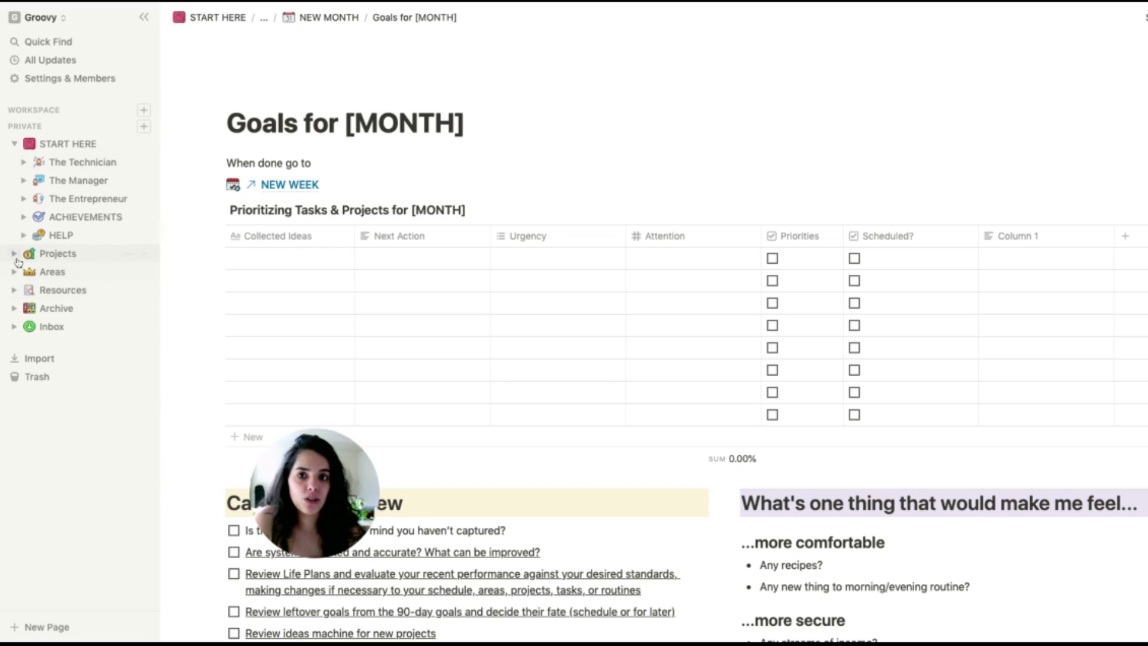
pyautogui.click(64, 181)
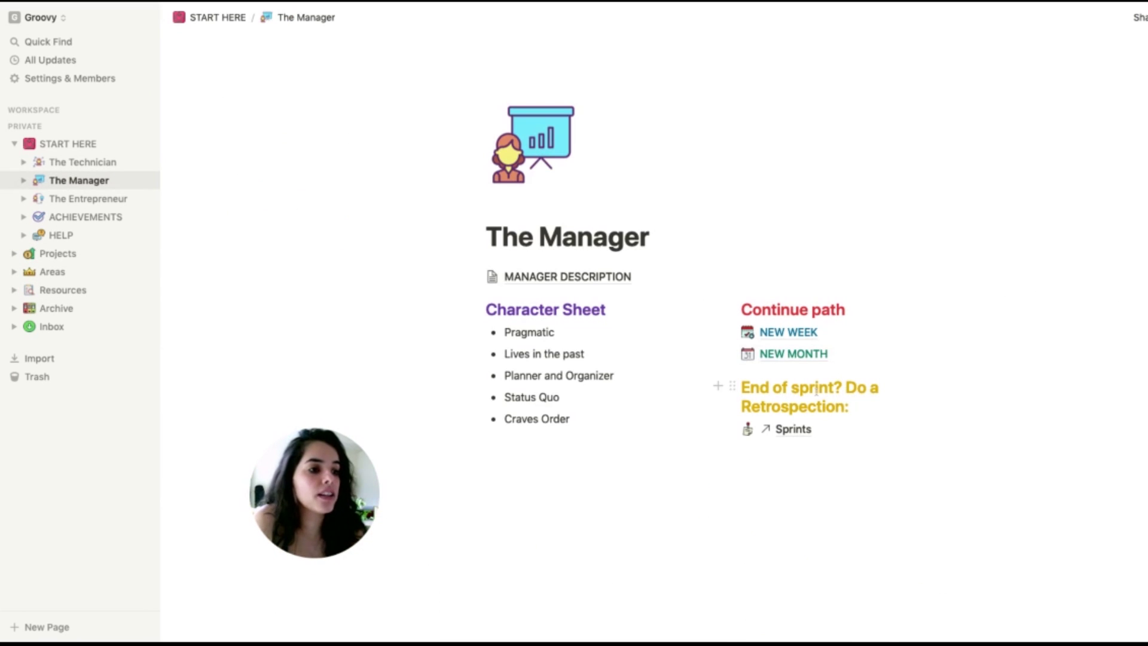
# Step: On the Sprints page, create a Retrospection for Sprint # page from the end-of-sprint template and review it
pyautogui.click(795, 432)
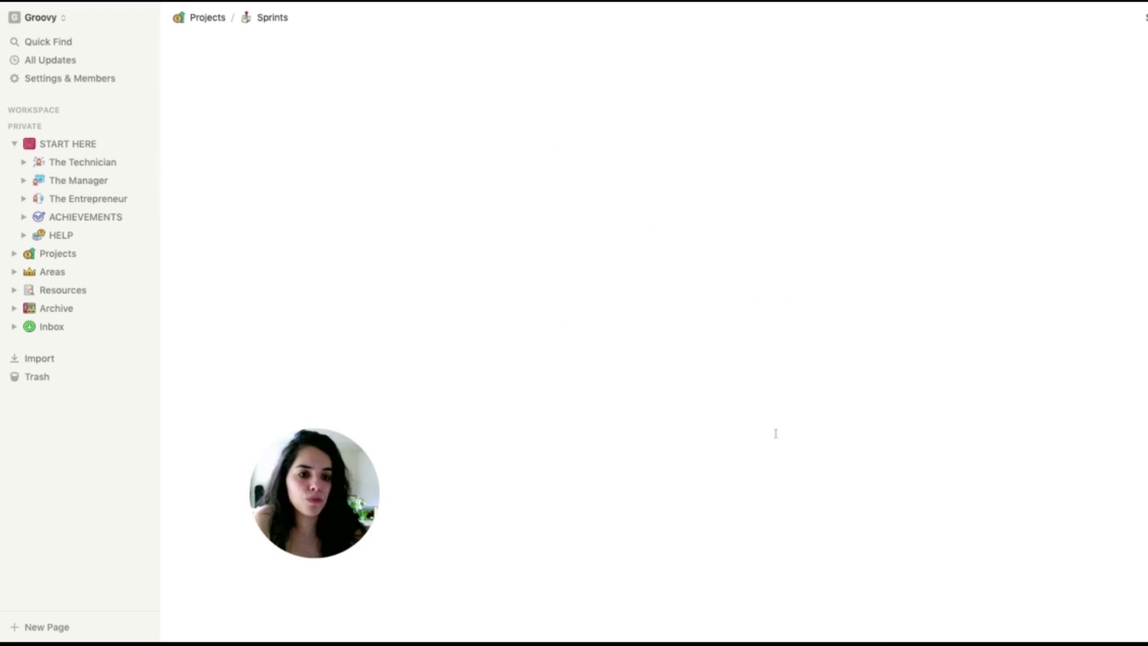
pyautogui.scroll(-1, 750, 426)
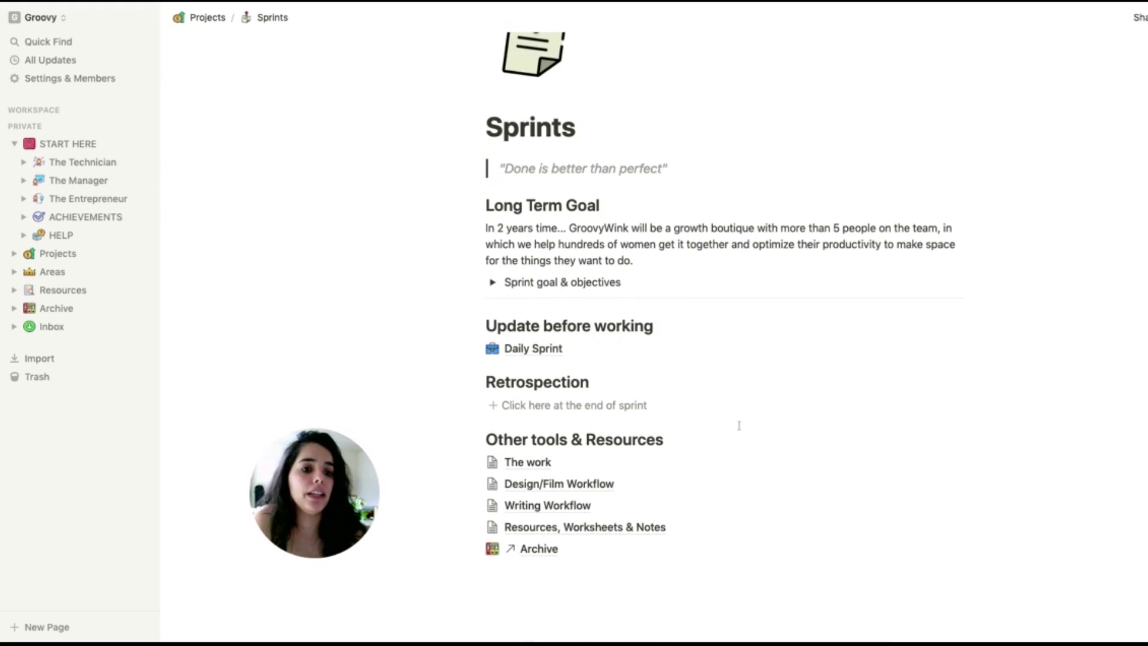
pyautogui.click(592, 411)
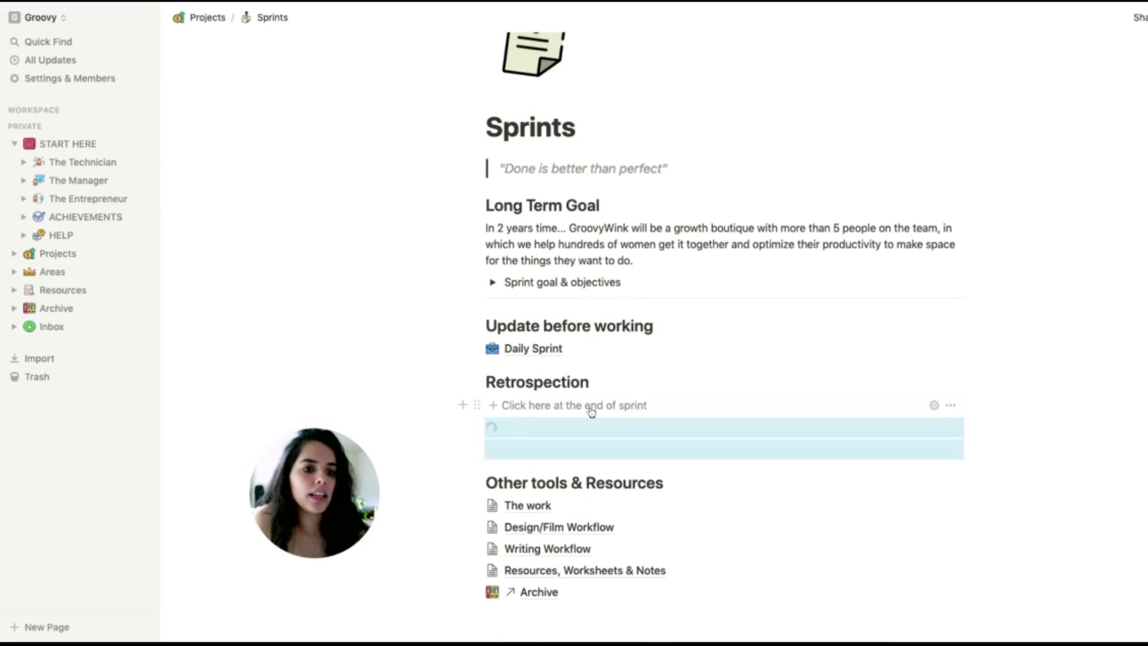
pyautogui.click(591, 428)
pyautogui.scroll(-5, 591, 429)
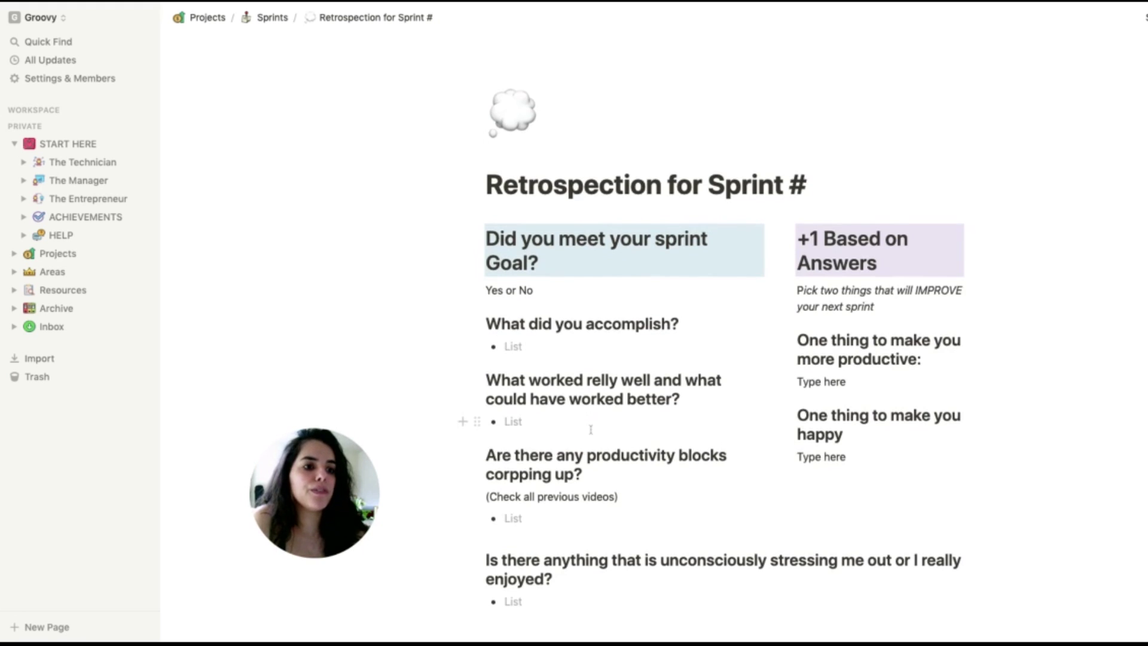
pyautogui.scroll(5, 591, 429)
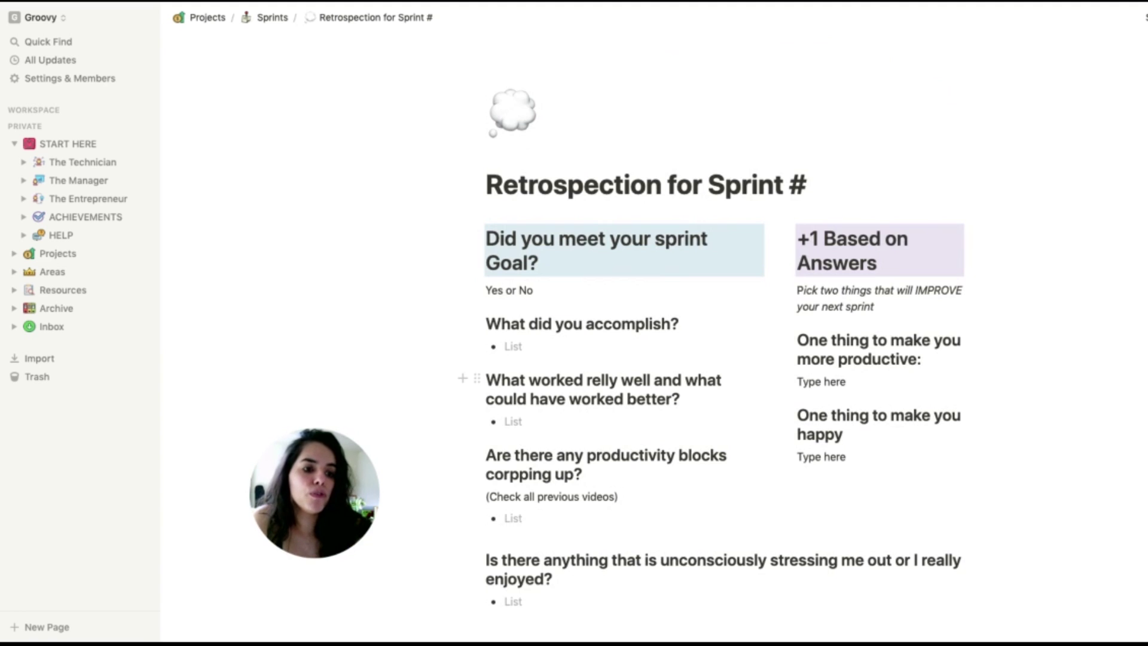
pyautogui.scroll(-3, 724, 335)
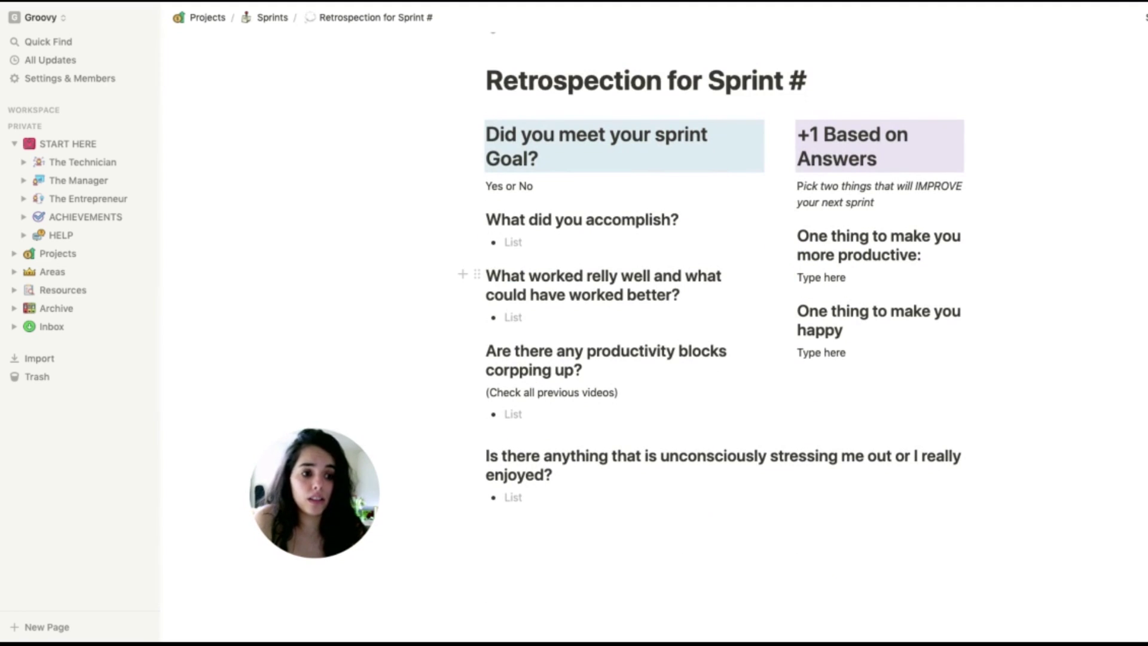
pyautogui.scroll(-1, 711, 277)
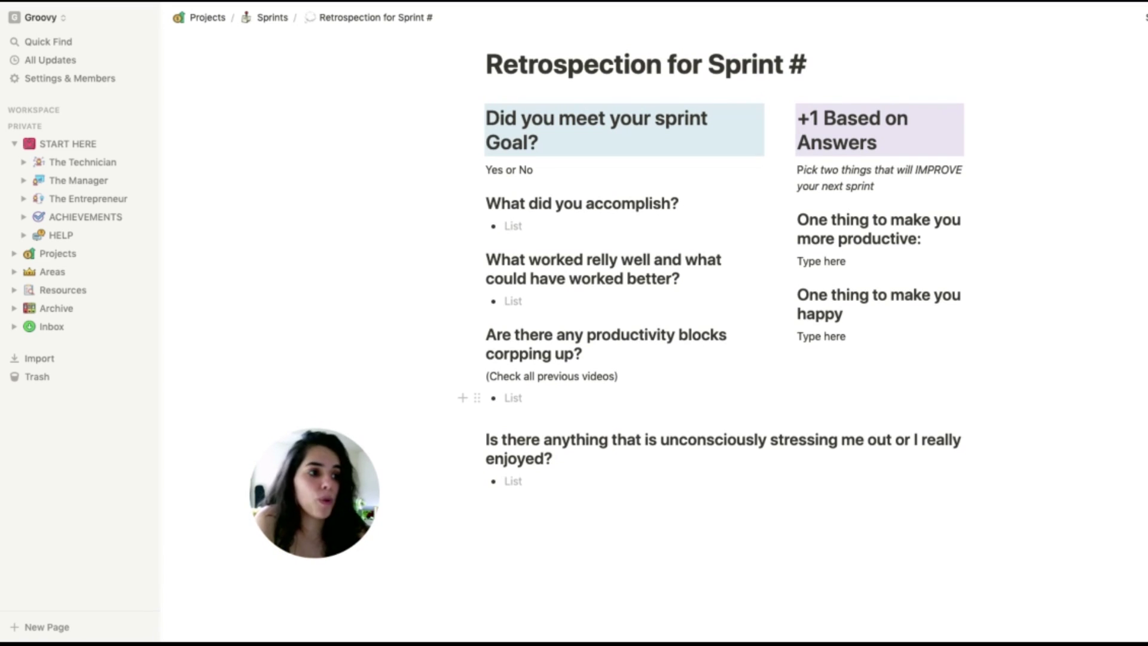
pyautogui.scroll(-1, 723, 269)
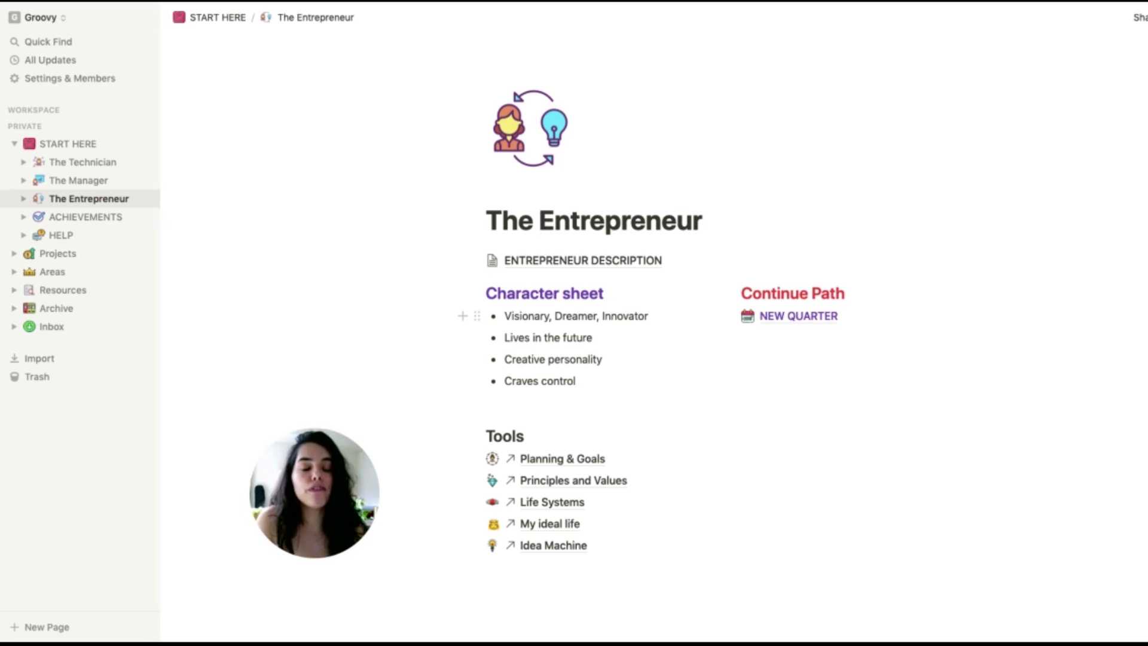
# Step: Open NEW QUARTER's 90-Day Planning page and scroll through its contents
pyautogui.scroll(-1, 652, 317)
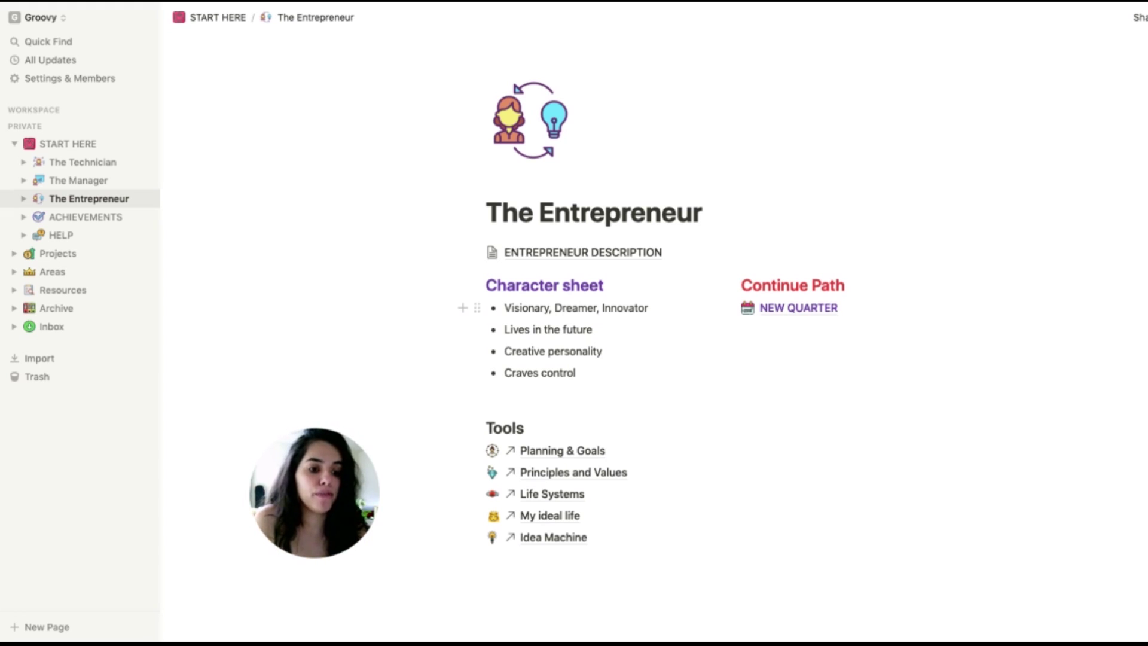
pyautogui.click(782, 315)
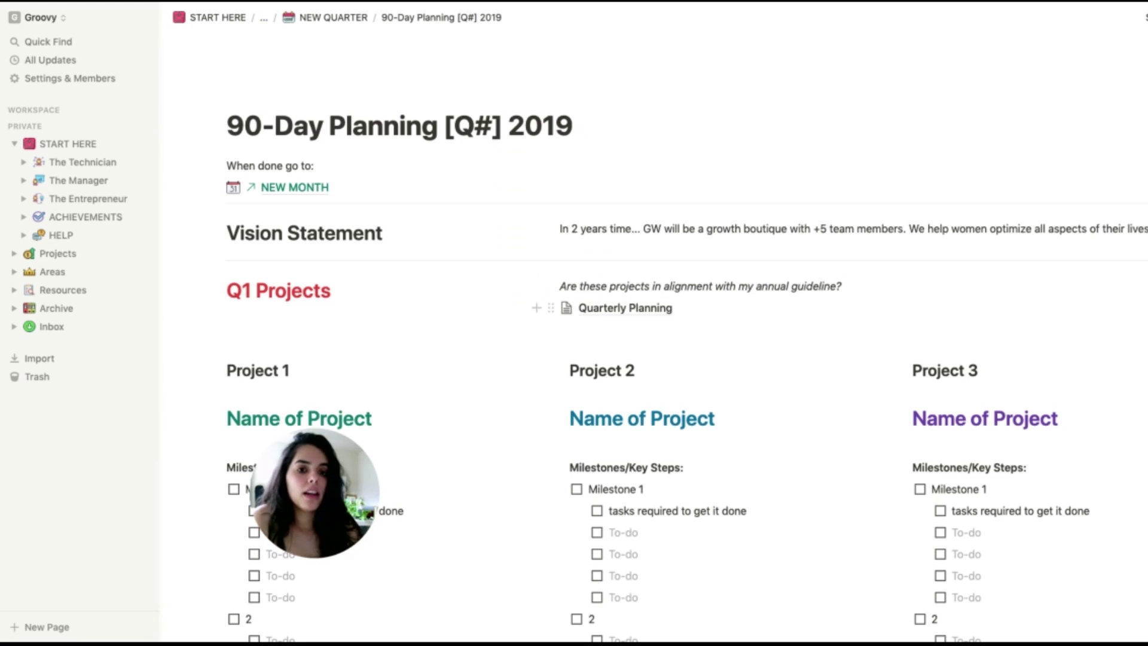
pyautogui.scroll(-5, 658, 359)
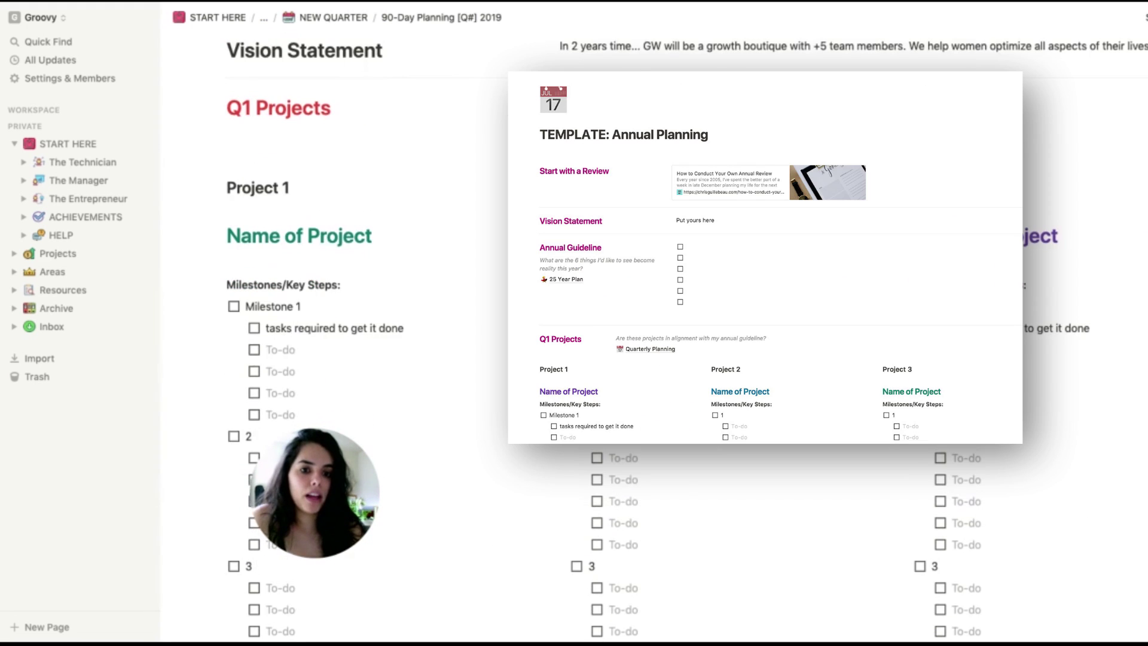
pyautogui.scroll(-10, 359, 359)
pyautogui.scroll(15, 359, 359)
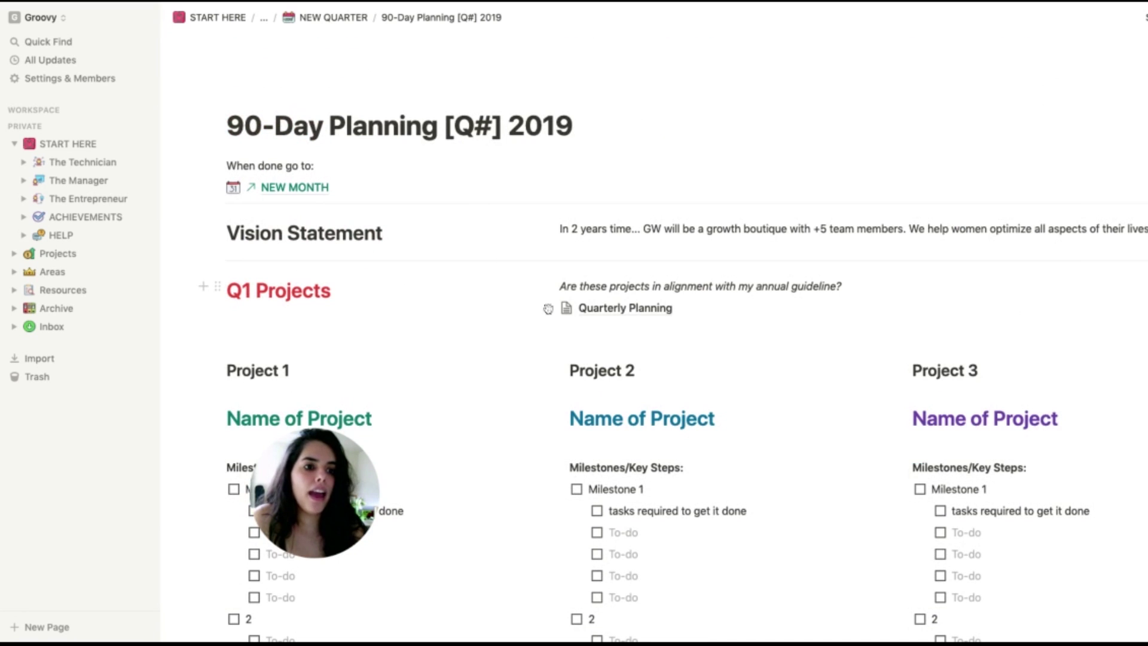
pyautogui.scroll(-10, 571, 383)
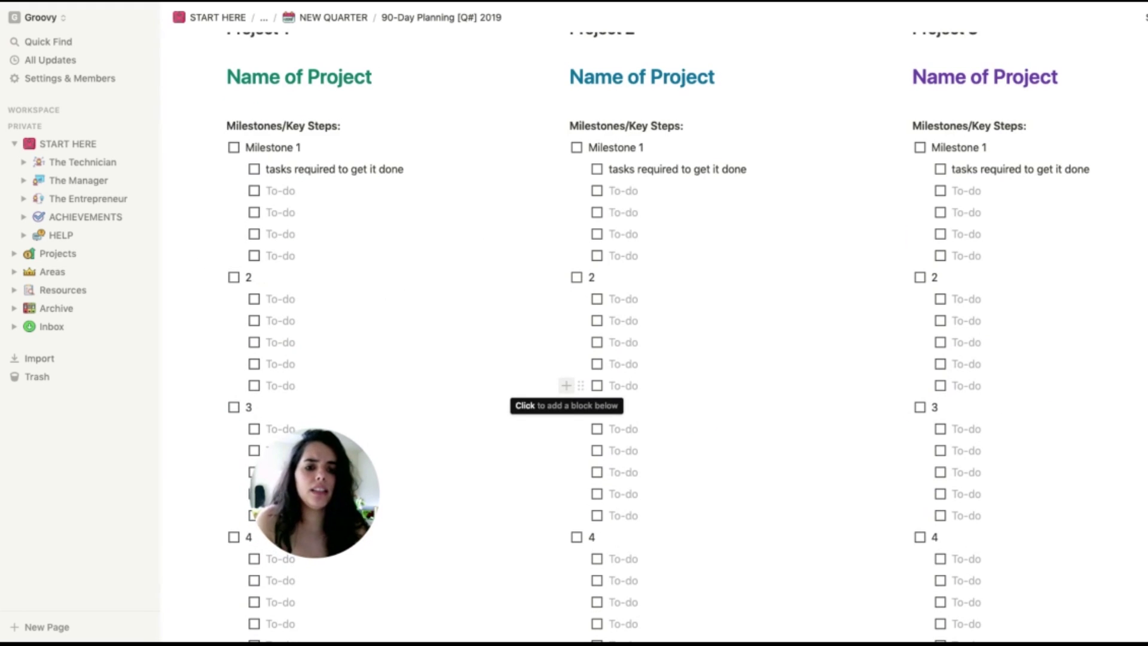
pyautogui.scroll(10, 598, 323)
# Step: Open The Entrepreneur page from the sidebar and look over its traits and tools
pyautogui.click(62, 198)
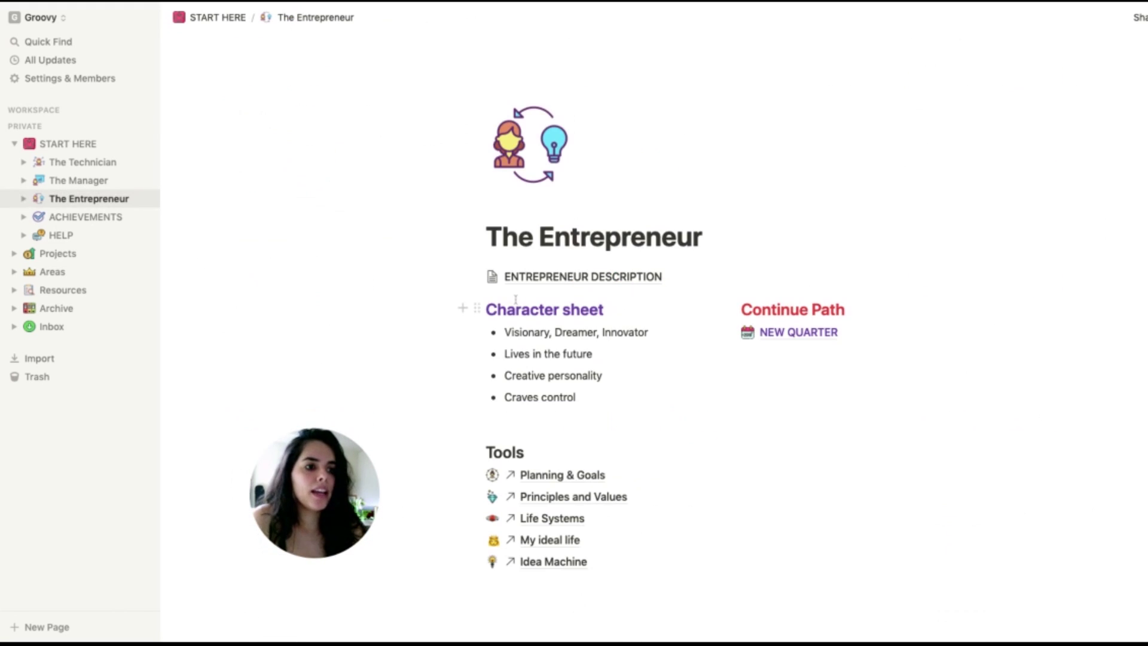
pyautogui.scroll(-3, 479, 326)
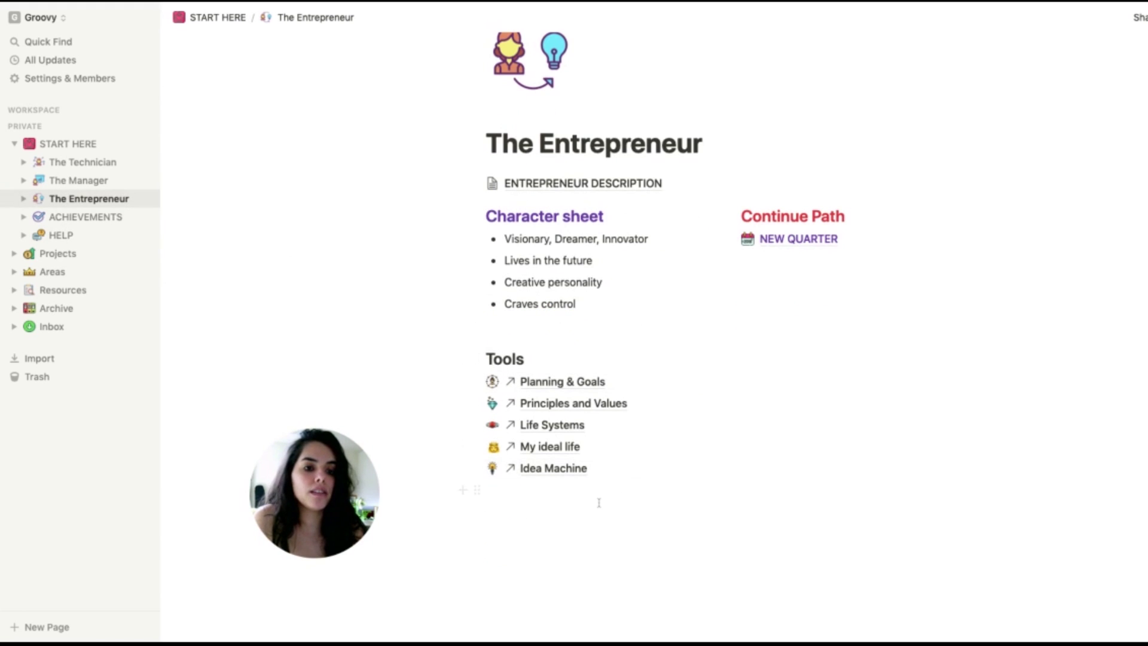
pyautogui.scroll(-1, 595, 501)
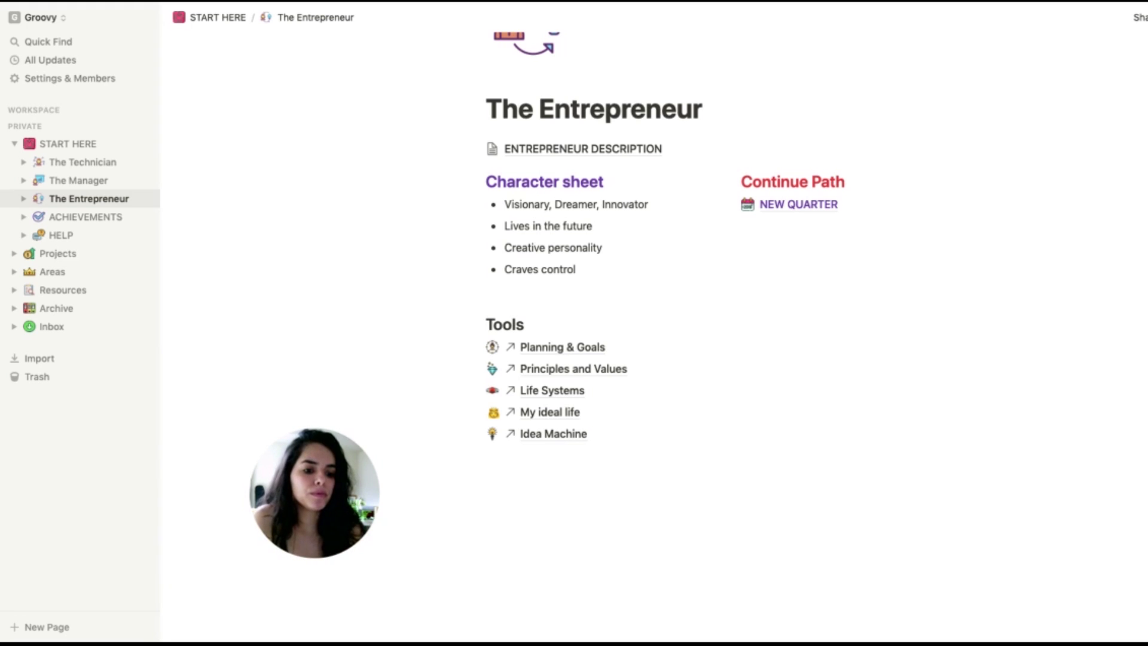
pyautogui.scroll(3, 594, 239)
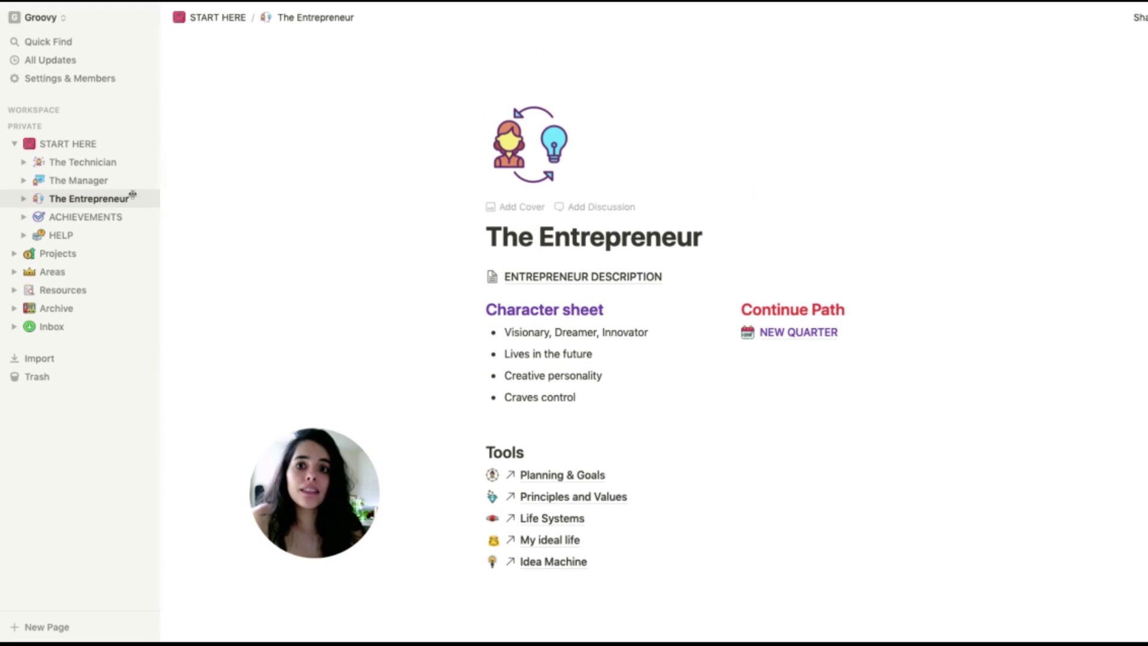
# Step: Collapse START HERE in the sidebar to hide its five child pages, then open Projects
pyautogui.click(14, 145)
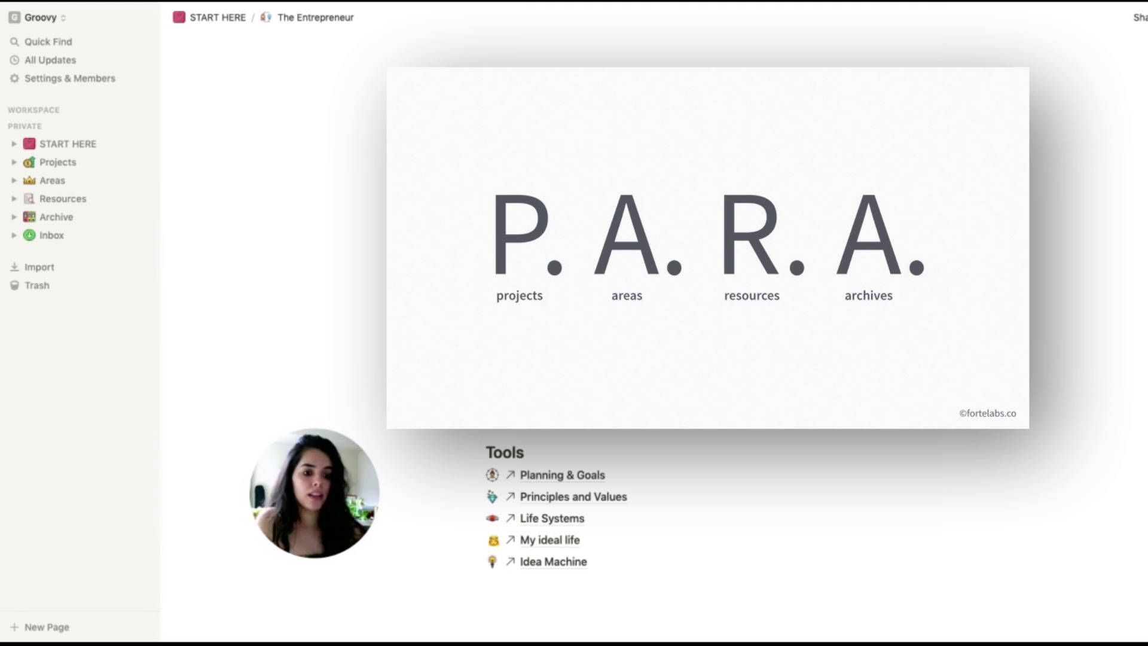
pyautogui.scroll(-1, 574, 509)
pyautogui.scroll(-1, 574, 509)
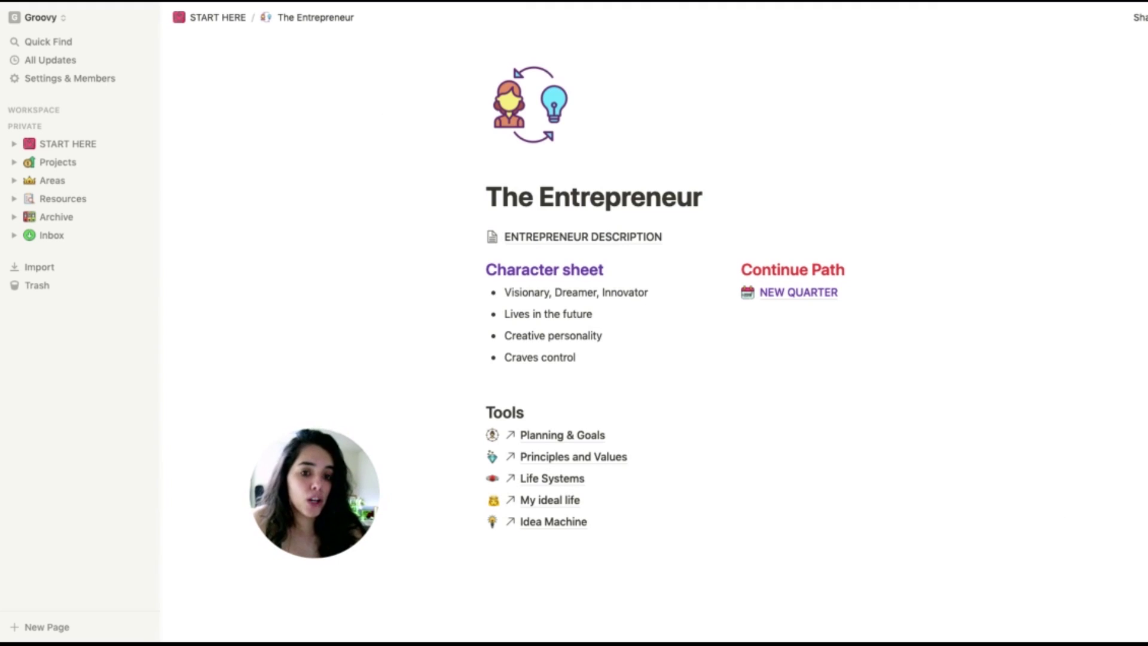
pyautogui.click(48, 164)
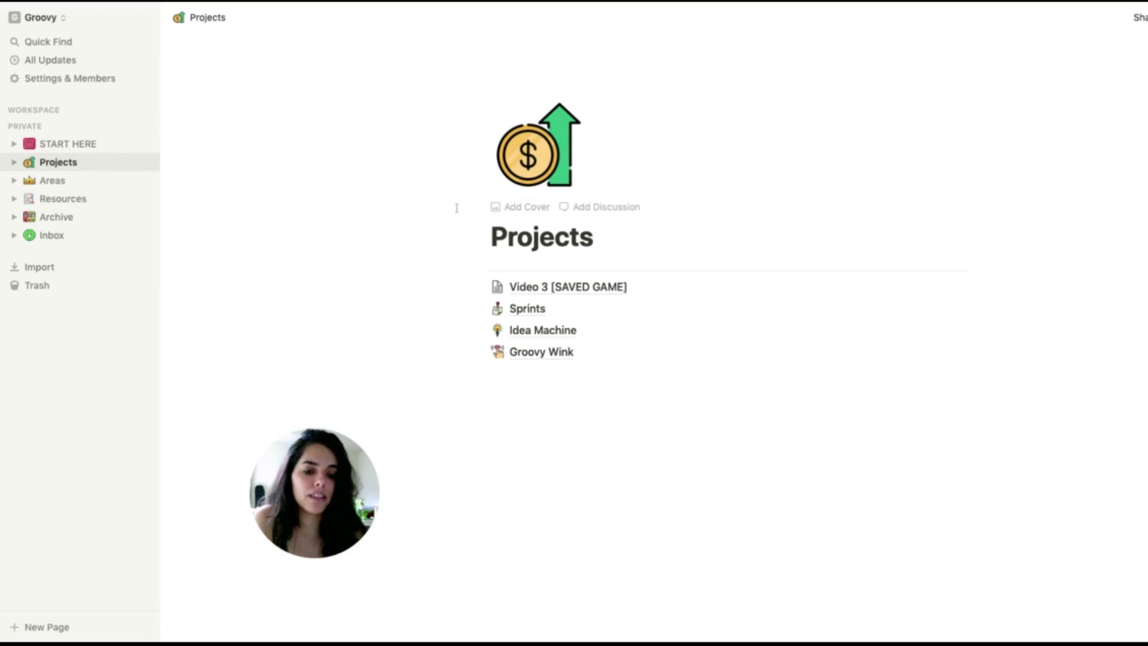
# Step: Open the Areas page from the sidebar, then go on to Resources
pyautogui.click(78, 183)
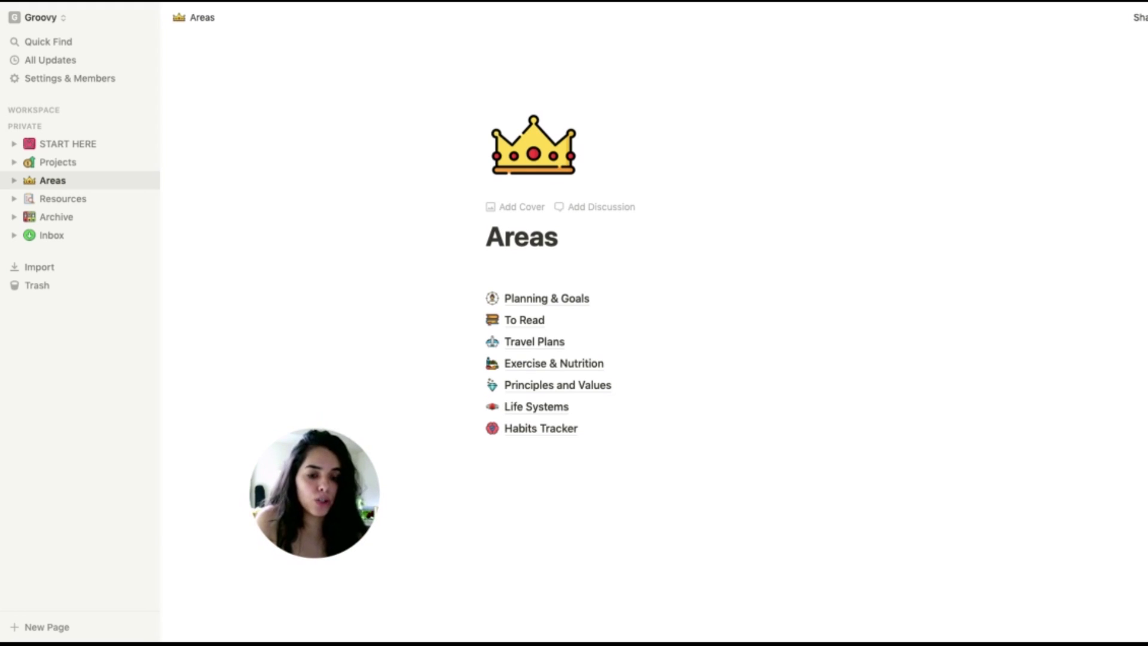
pyautogui.scroll(-1, 560, 269)
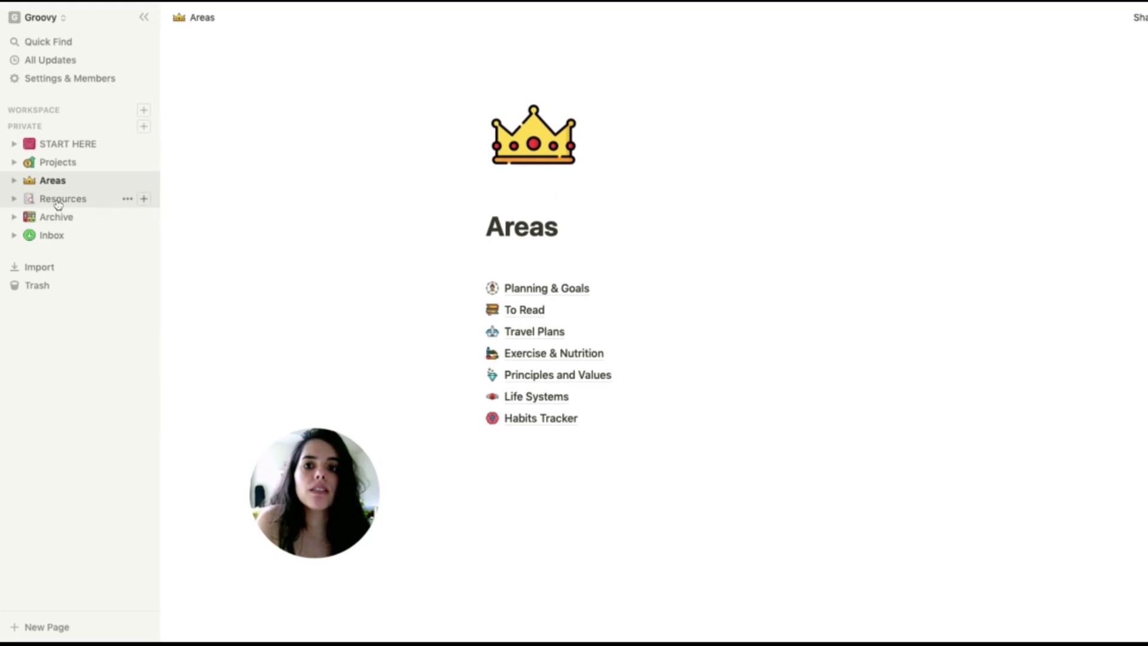
pyautogui.click(84, 202)
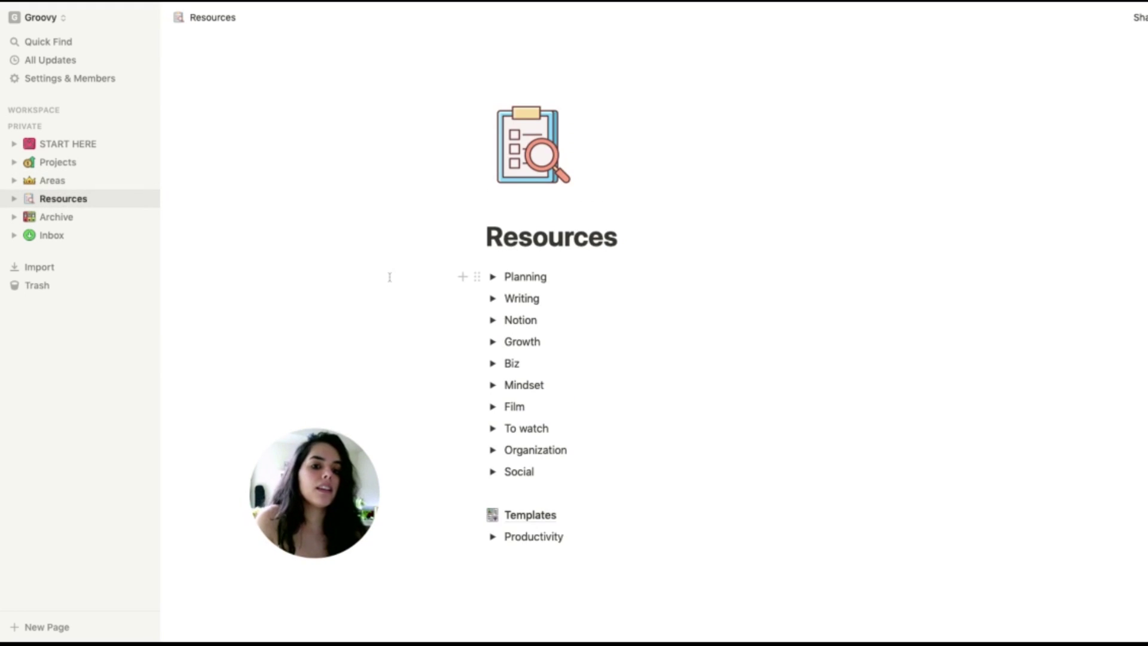
# Step: Drag the Templates block below Productivity on Resources, then open the Archive page
pyautogui.scroll(-3, 384, 281)
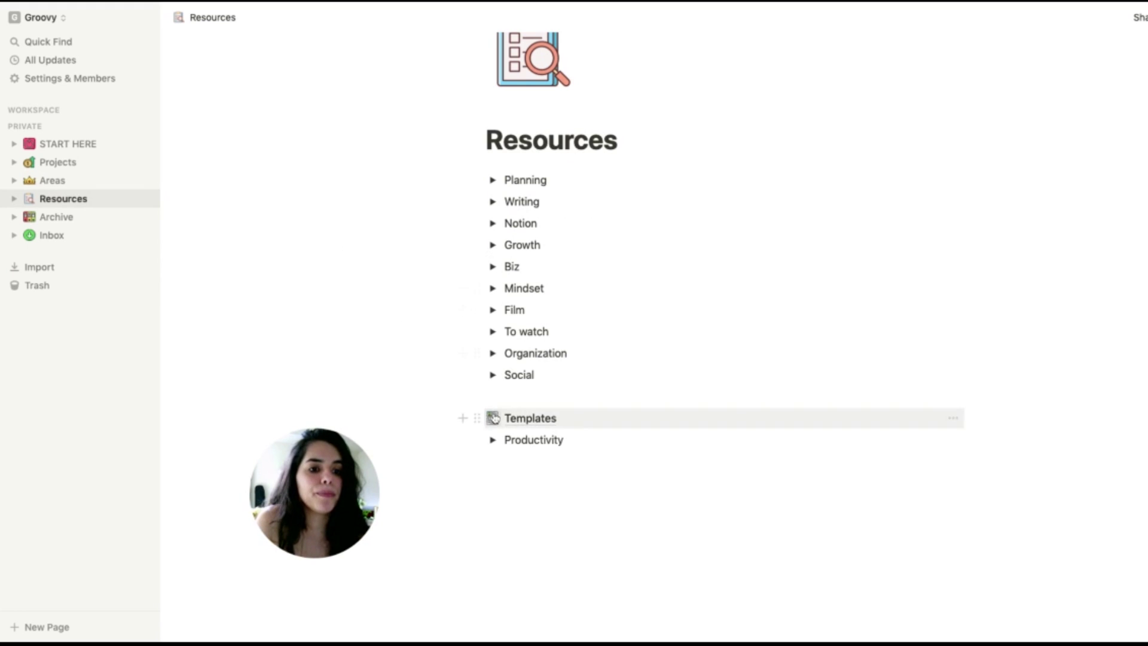
pyautogui.moveTo(494, 419); pyautogui.dragTo(494, 449)
pyautogui.click(91, 222)
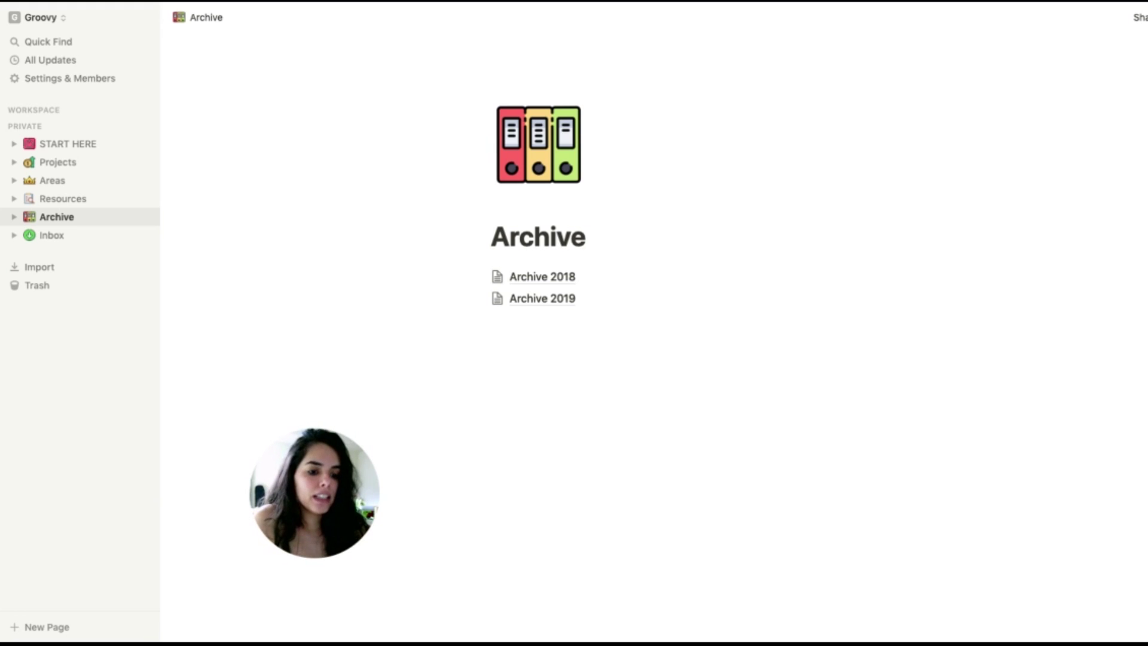
# Step: Open Inbox and scroll through its clipped pages, such as Ted talks and Chicken stir fry
pyautogui.click(66, 235)
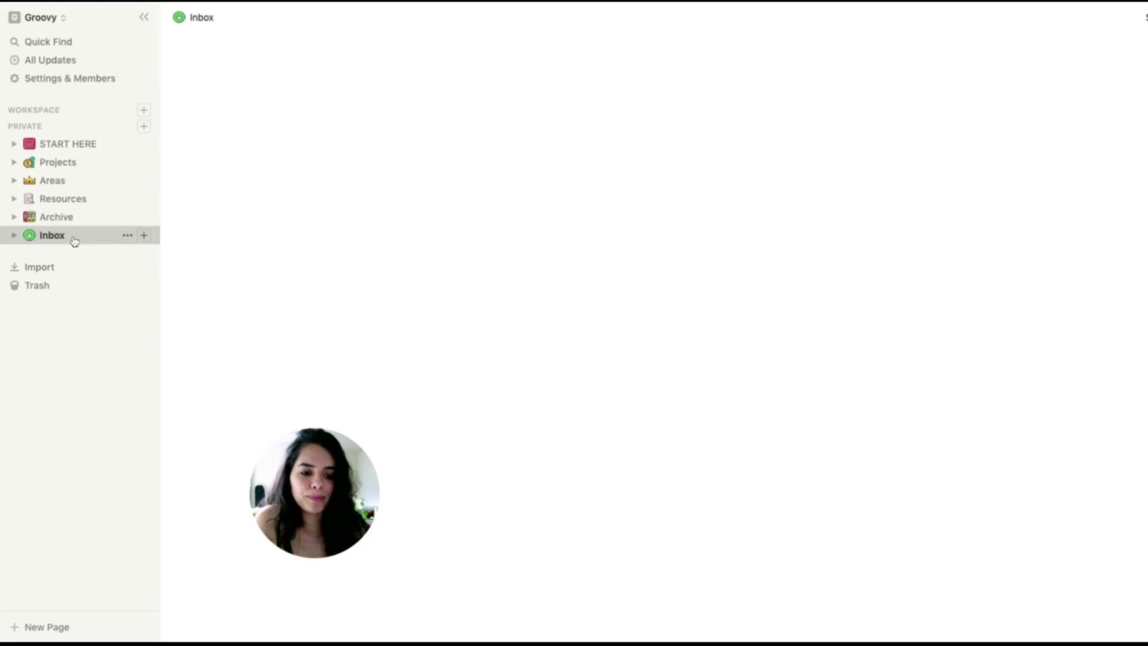
pyautogui.scroll(-2, 350, 341)
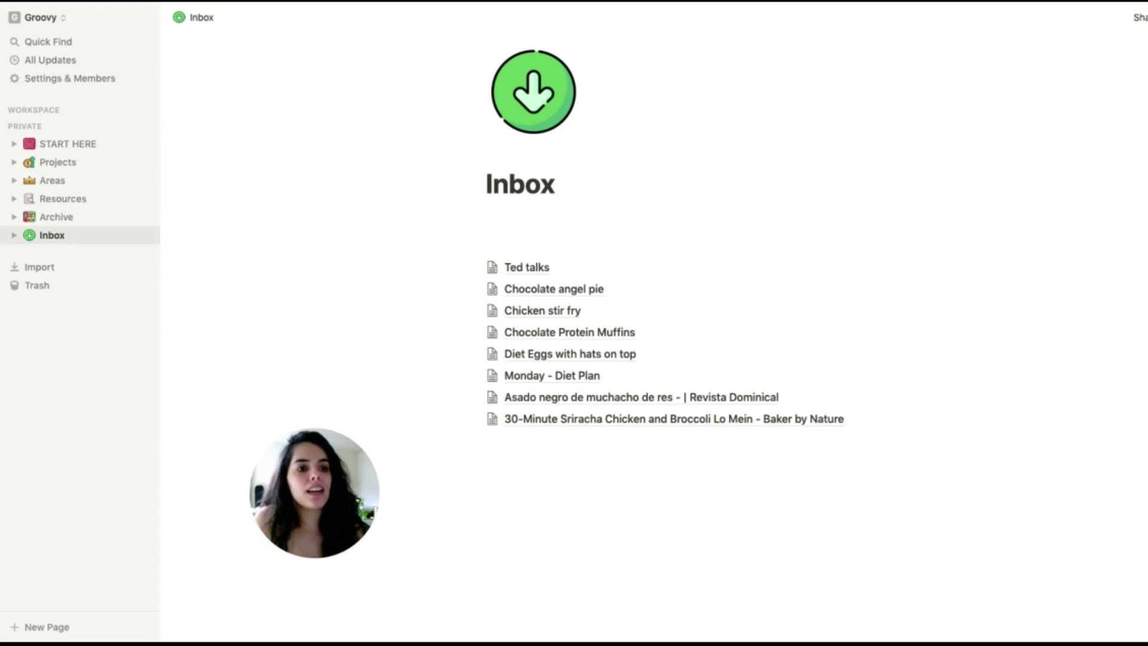
# Step: Add toggle blocks under the Inbox title and drag the Asado clip into 'other recipes to try'
pyautogui.click(540, 231)
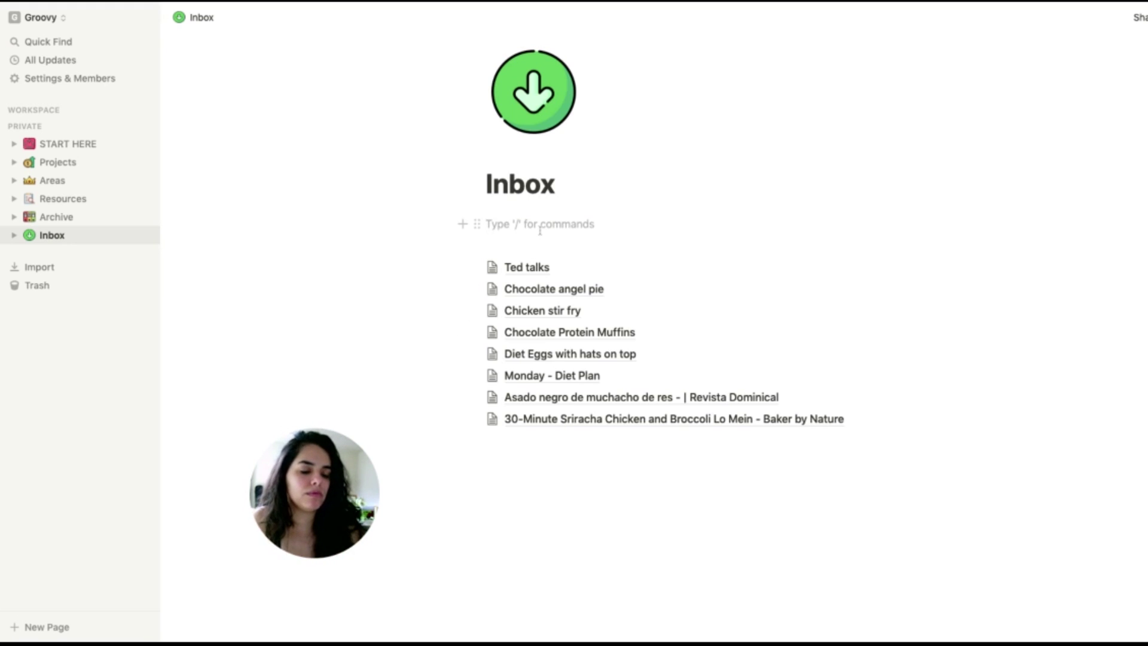
pyautogui.write('/toggl')
pyautogui.press('Return')
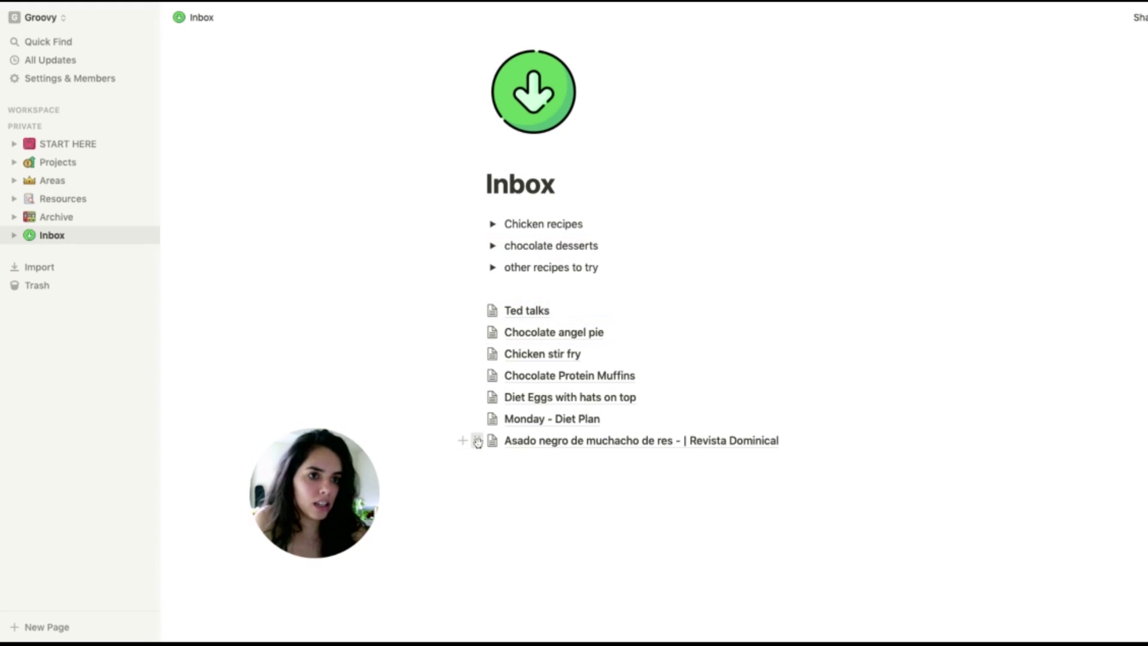
pyautogui.moveTo(477, 441); pyautogui.dragTo(528, 265)
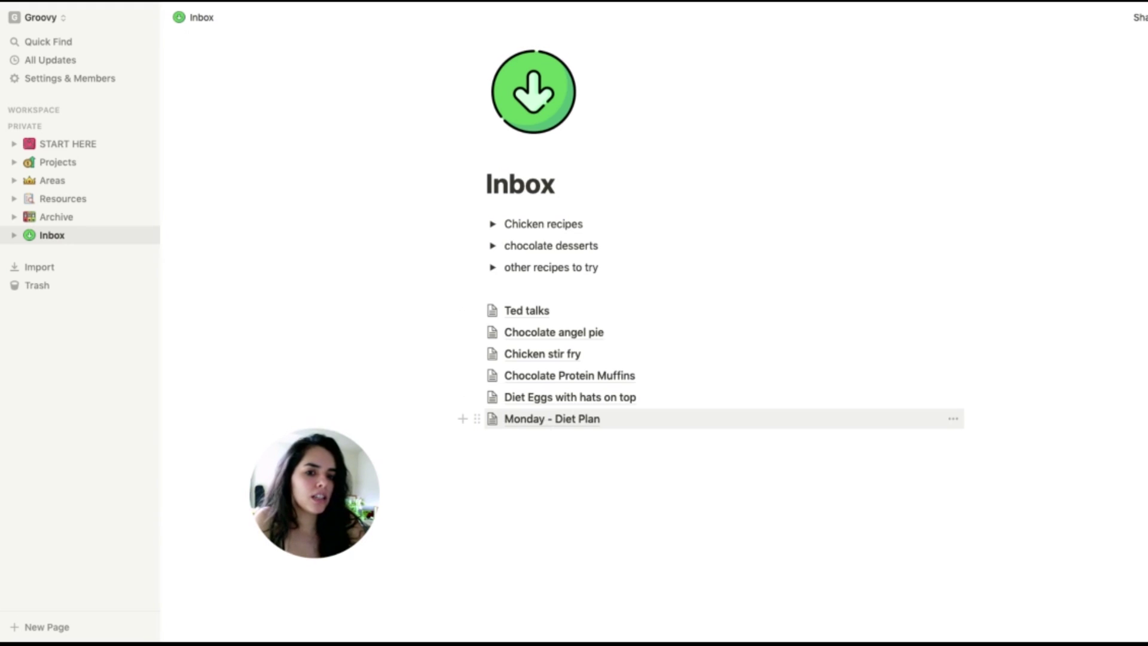
# Step: Look inside the Monday - Diet Plan page, then return to Inbox
pyautogui.click(551, 418)
pyautogui.scroll(-2, 705, 270)
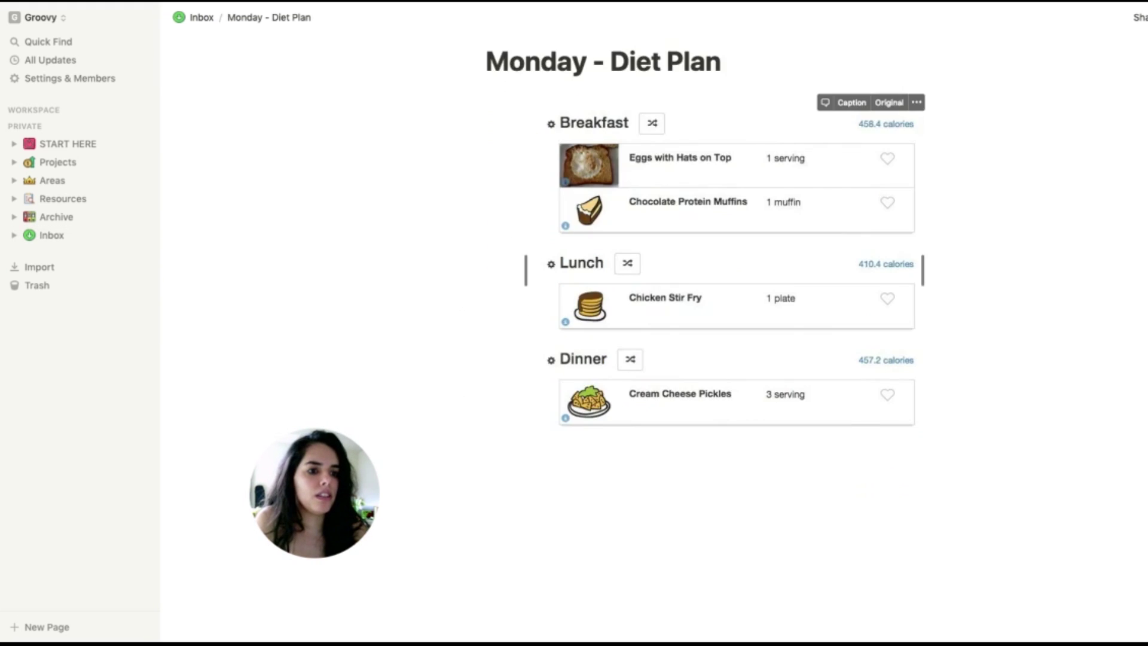
pyautogui.scroll(2, 706, 269)
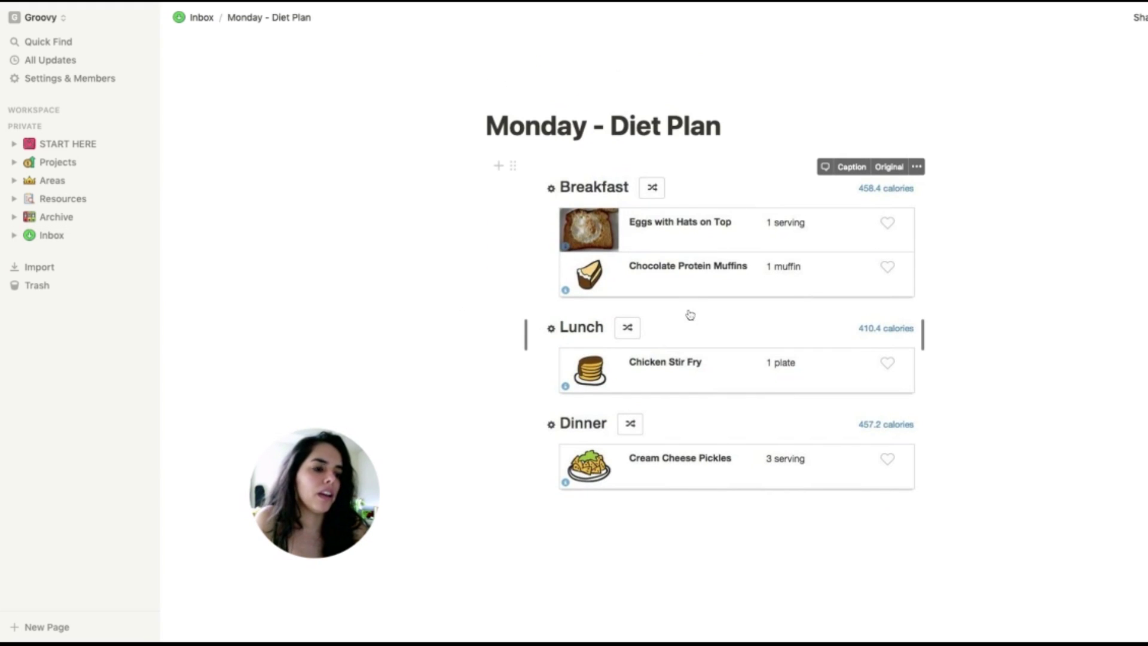
pyautogui.click(201, 17)
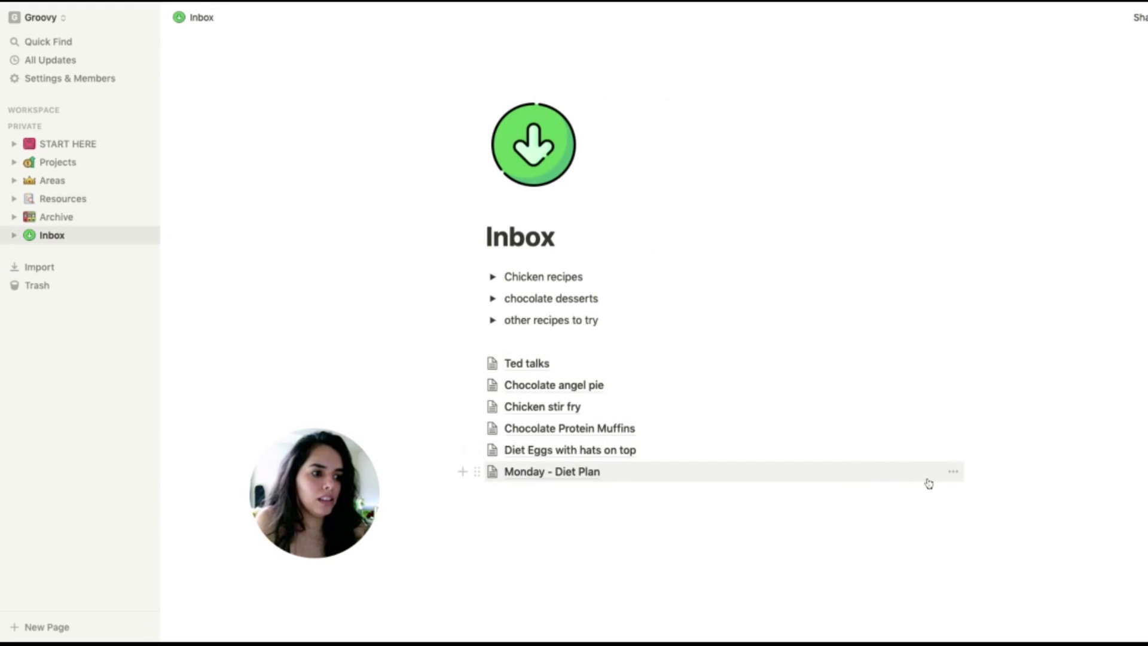
# Step: Delete the Monday - Diet Plan and Diet Eggs with hats on top pages
pyautogui.click(951, 472)
pyautogui.click(981, 292)
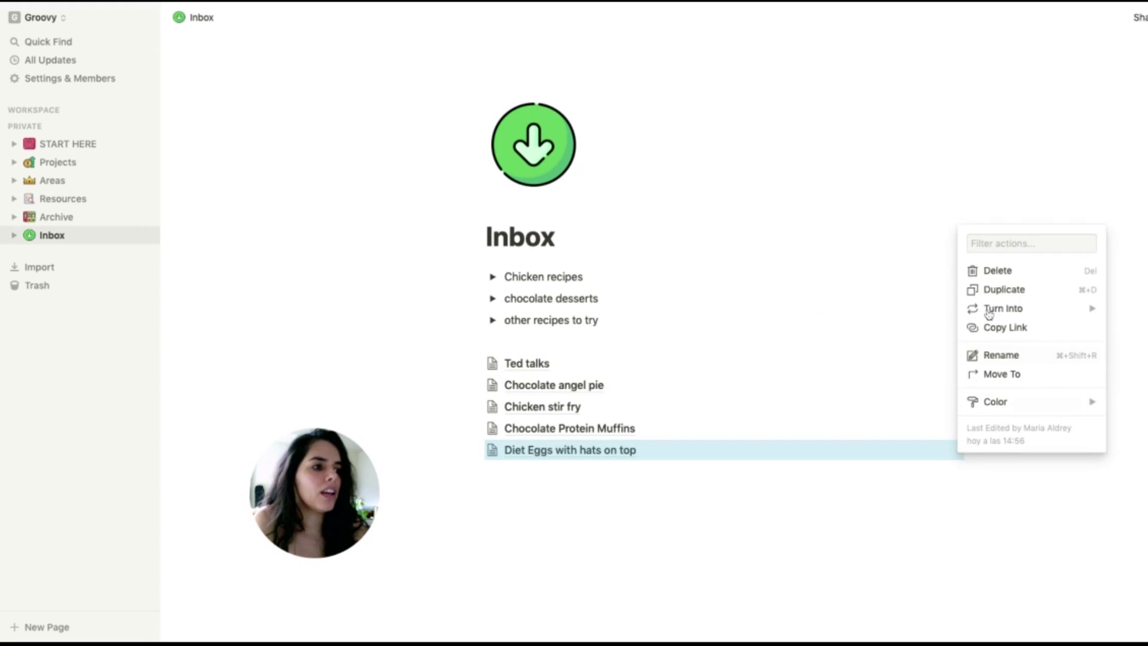
pyautogui.click(988, 267)
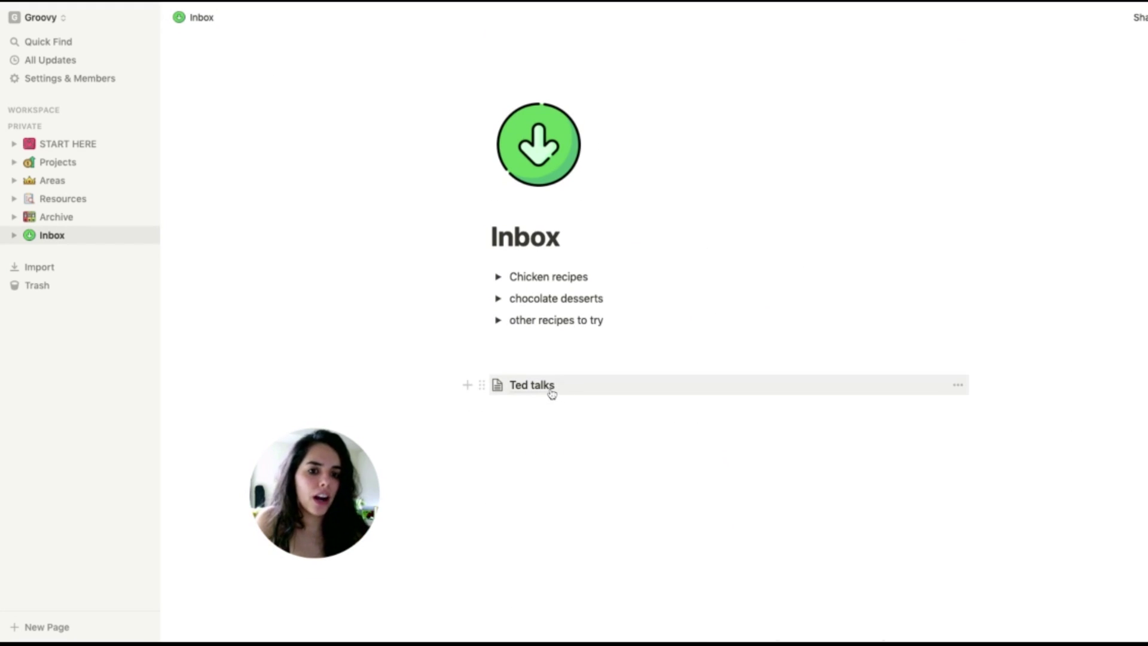
# Step: Create a 'To watch' toggle above Ted talks and drag Ted talks into it
pyautogui.click(546, 362)
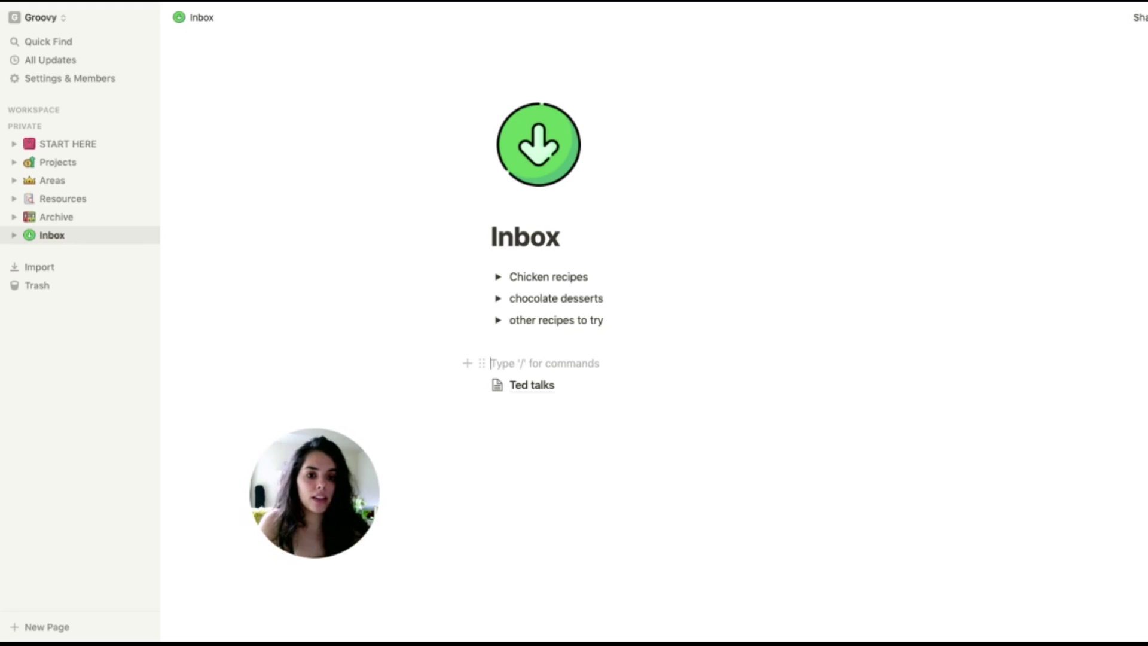
pyautogui.write('/')
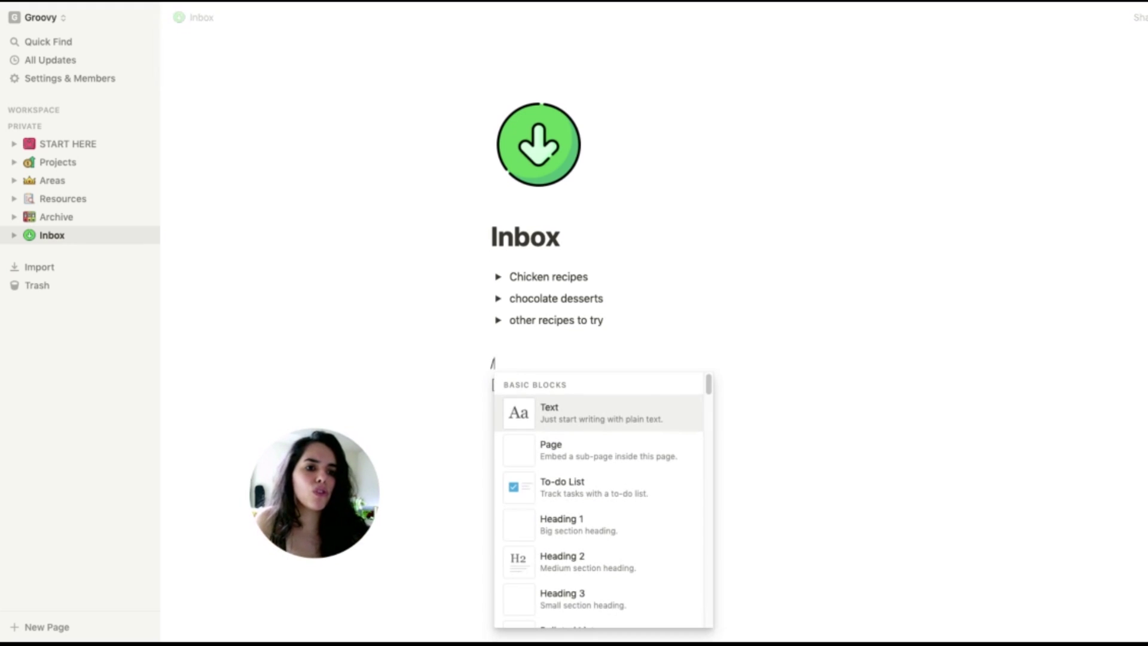
pyautogui.write('to')
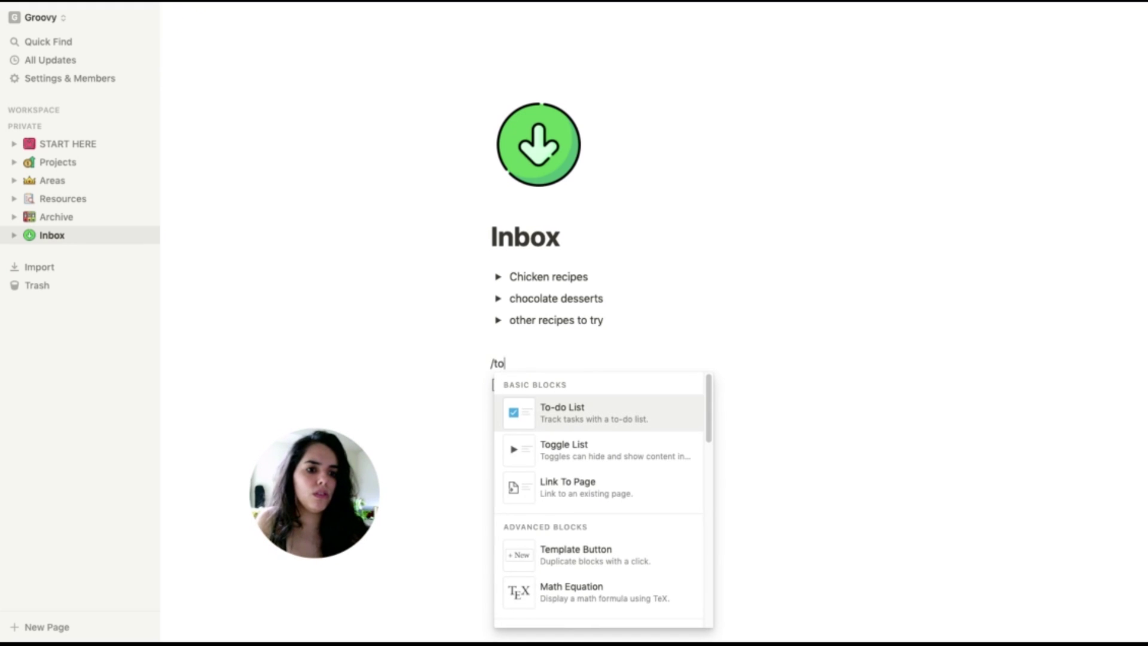
pyautogui.press('Down')
pyautogui.press('Return')
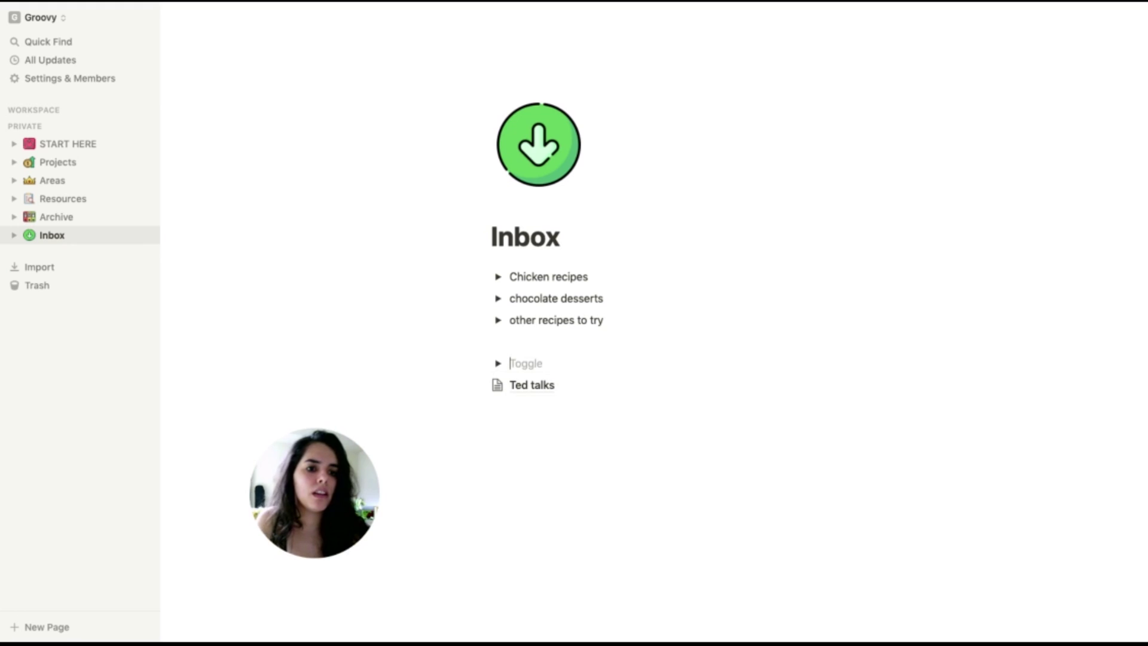
pyautogui.write('To watch')
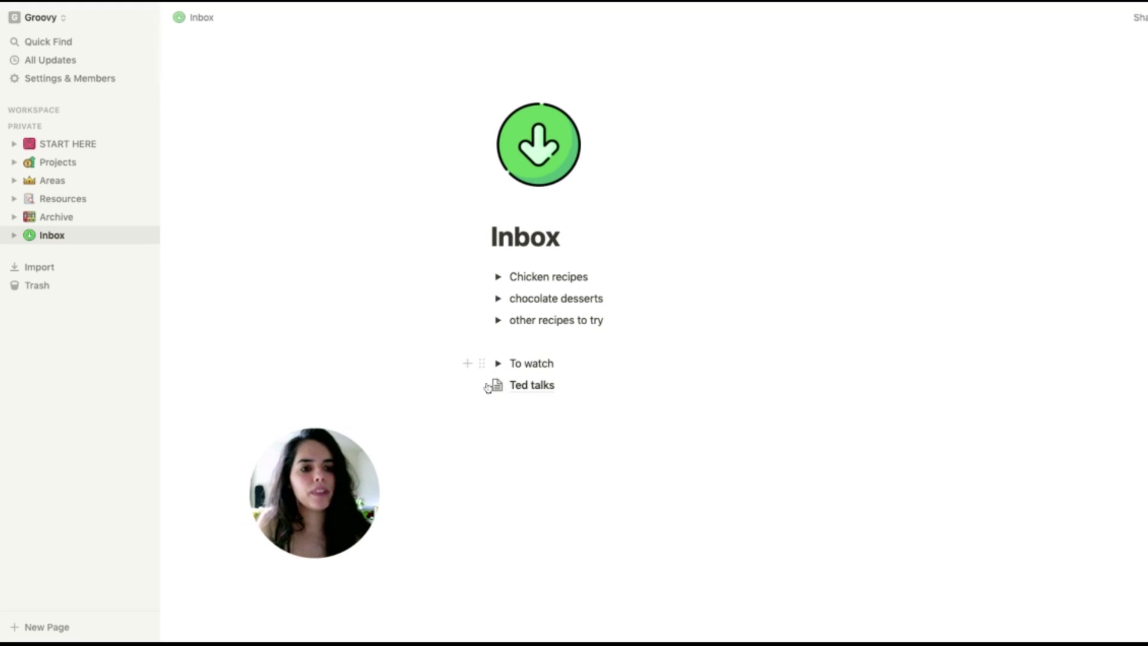
pyautogui.moveTo(482, 384); pyautogui.dragTo(512, 362)
# Step: Delete the leftover empty line and select all the toggles on the Inbox page
pyautogui.click(494, 342)
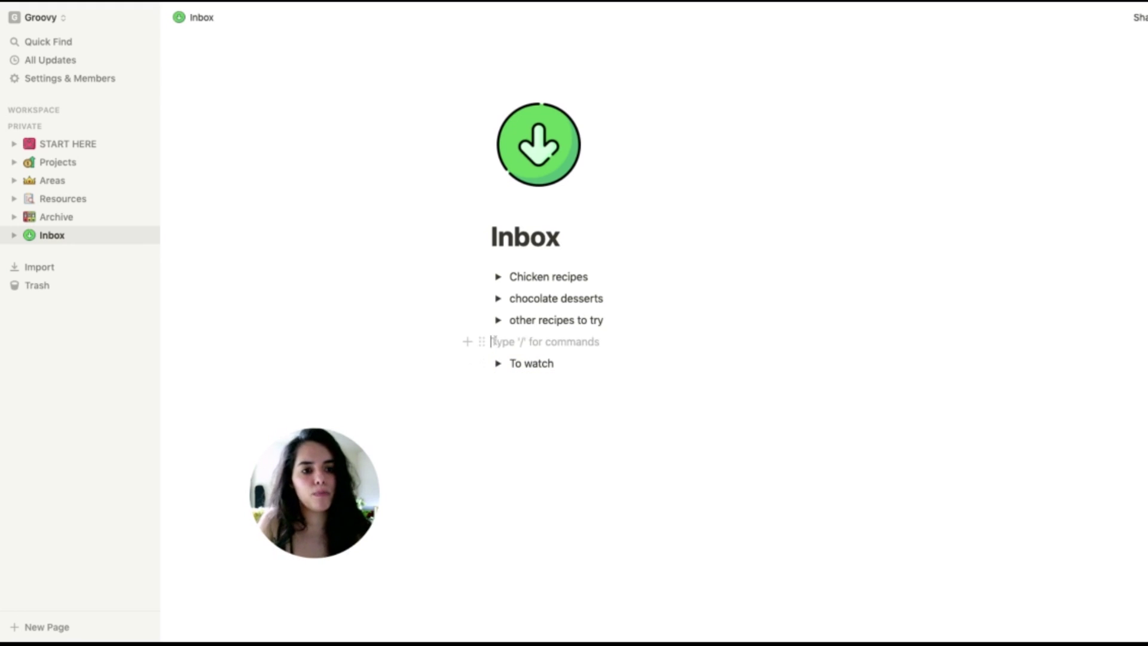
pyautogui.press('BackSpace')
pyautogui.click(539, 367)
pyautogui.moveTo(539, 367); pyautogui.dragTo(481, 277)
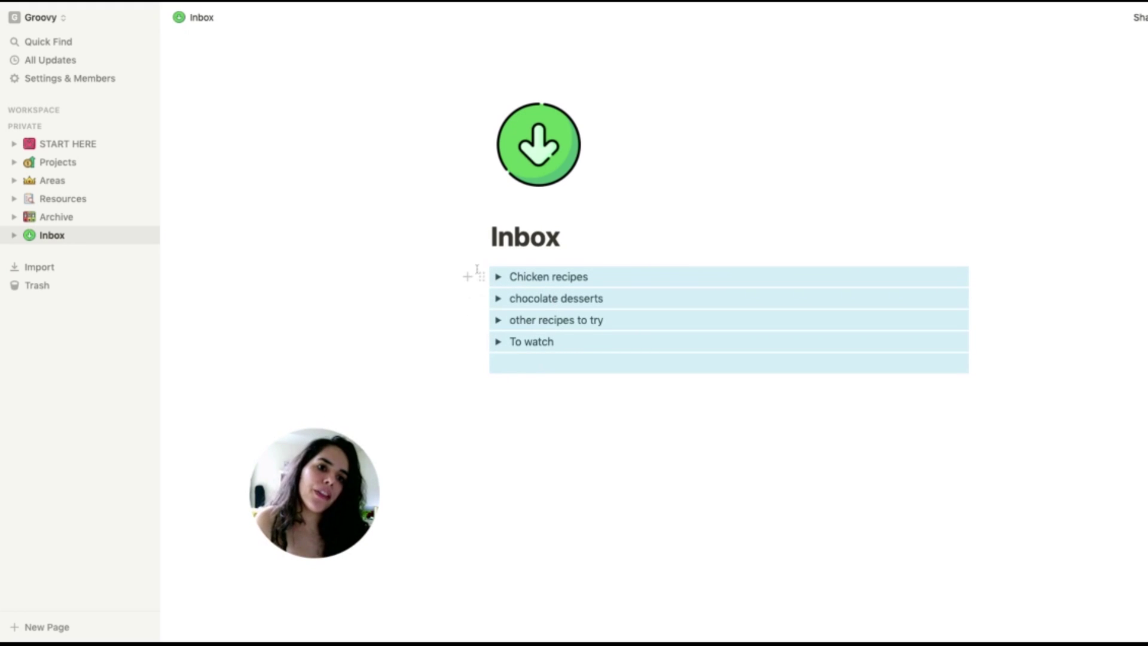
# Step: Move the selected Inbox toggles onto Resources in the sidebar and open the Resources page
pyautogui.click(14, 198)
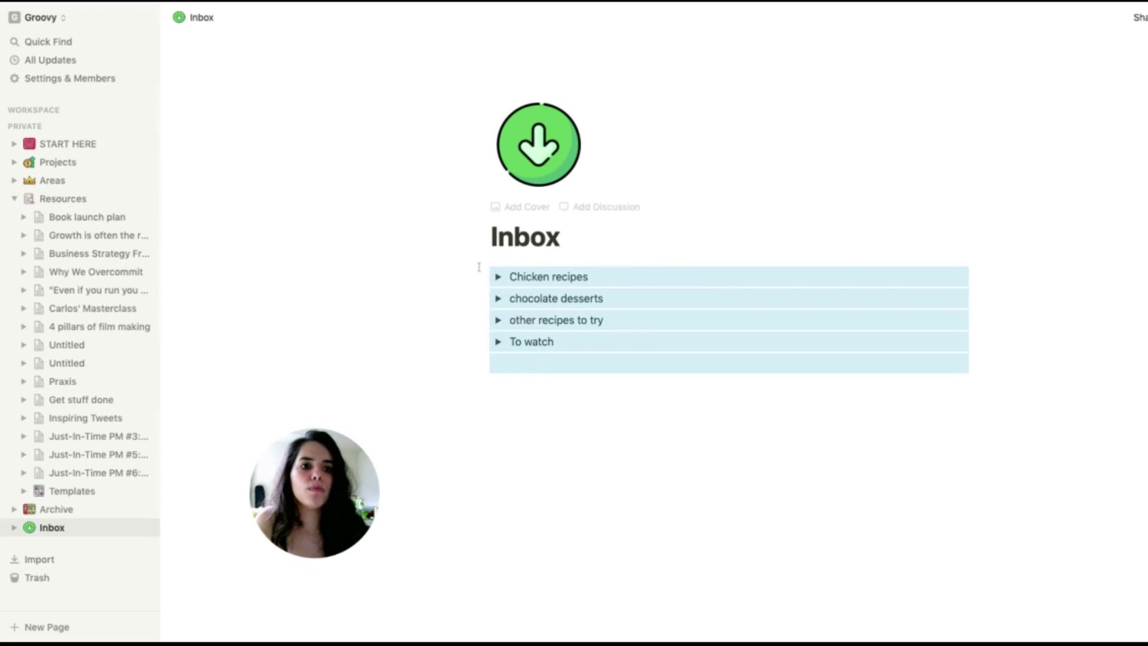
pyautogui.moveTo(484, 277); pyautogui.dragTo(60, 198)
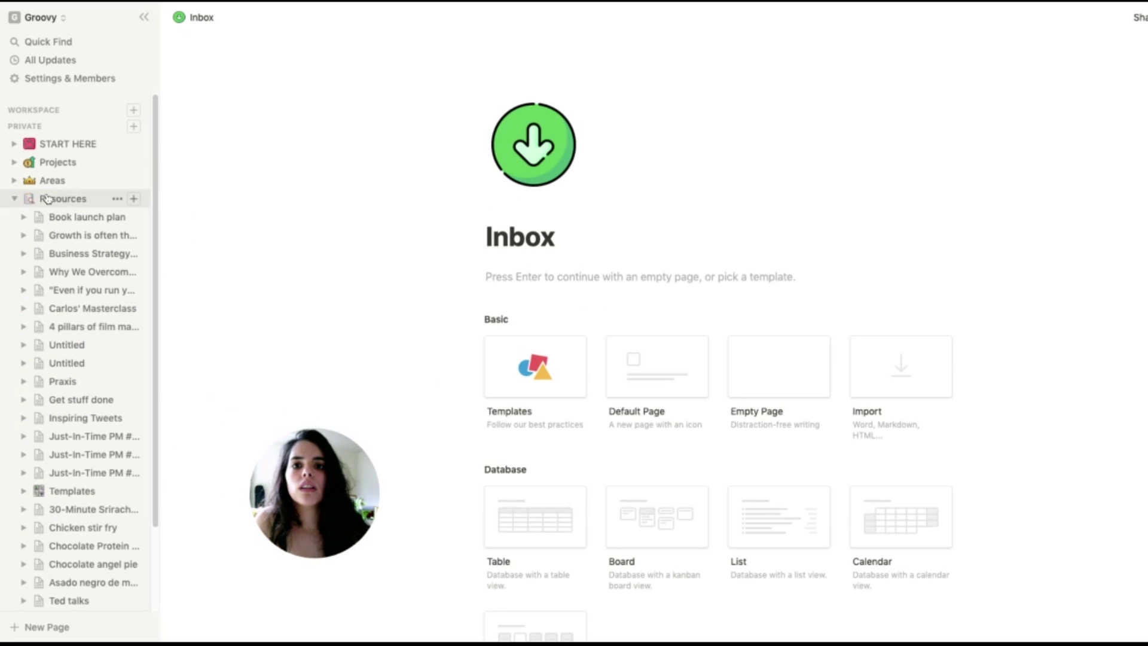
pyautogui.click(14, 199)
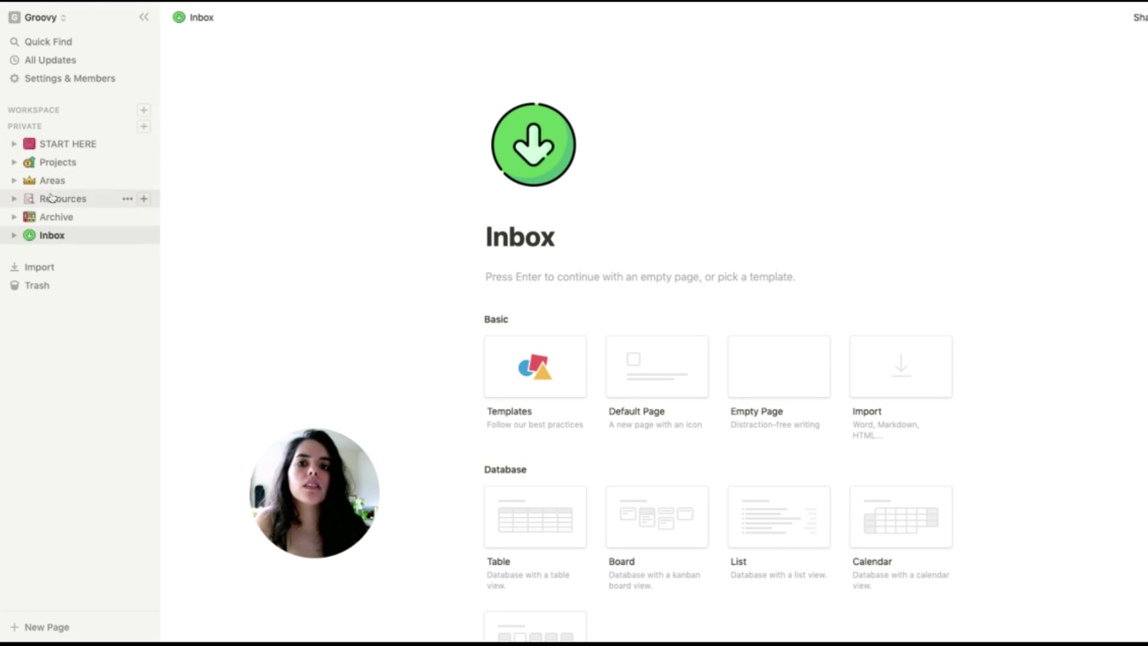
pyautogui.click(63, 199)
pyautogui.scroll(-4, 661, 401)
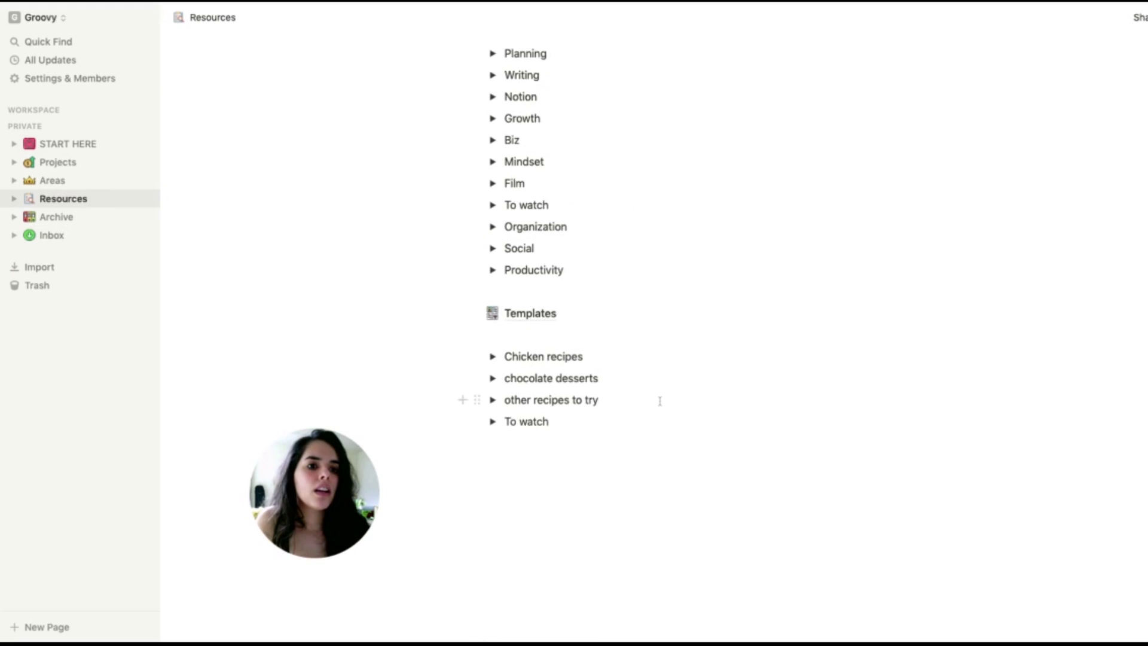
pyautogui.scroll(1, 661, 401)
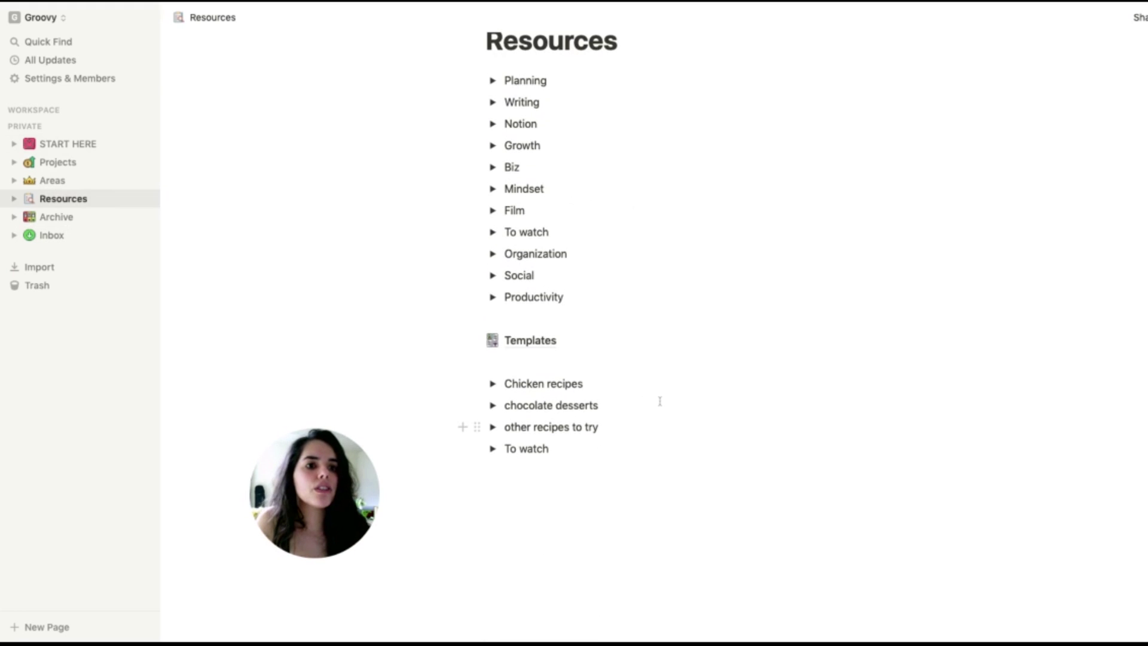
# Step: Add a 'recipes' toggle below Productivity and select the three recipe toggles at the bottom
pyautogui.click(562, 316)
pyautogui.write('/')
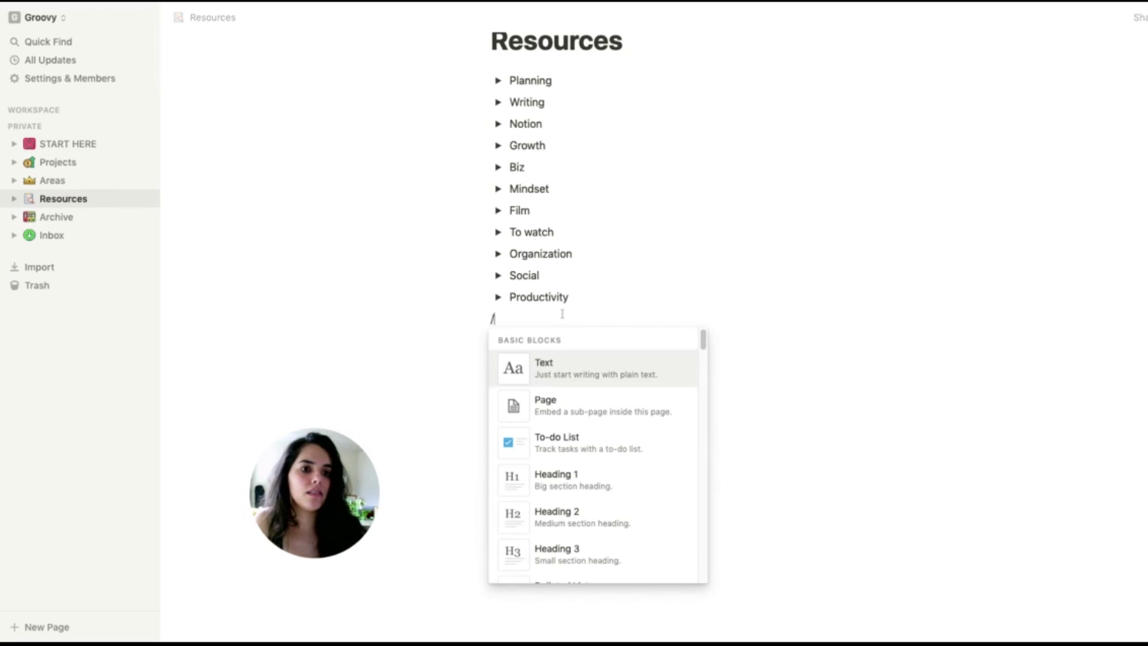
pyautogui.write('recipe')
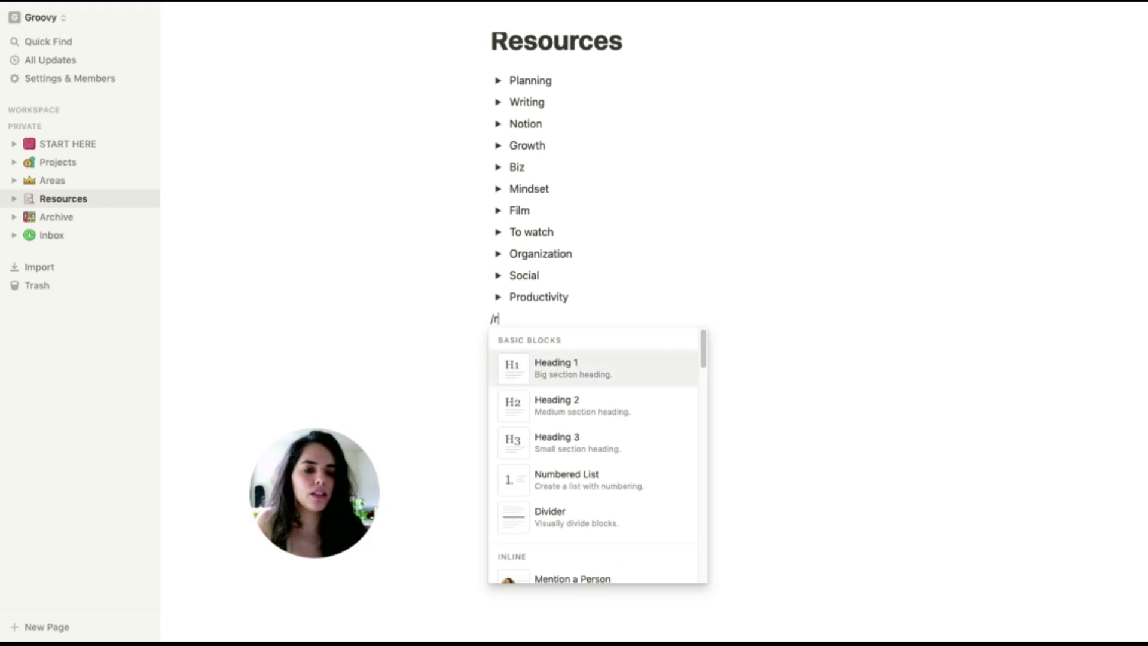
pyautogui.press('BackSpace')
pyautogui.press('BackSpace')
pyautogui.press('BackSpace')
pyautogui.press('BackSpace')
pyautogui.press('BackSpace')
pyautogui.press('BackSpace')
pyautogui.press('BackSpace')
pyautogui.press('BackSpace')
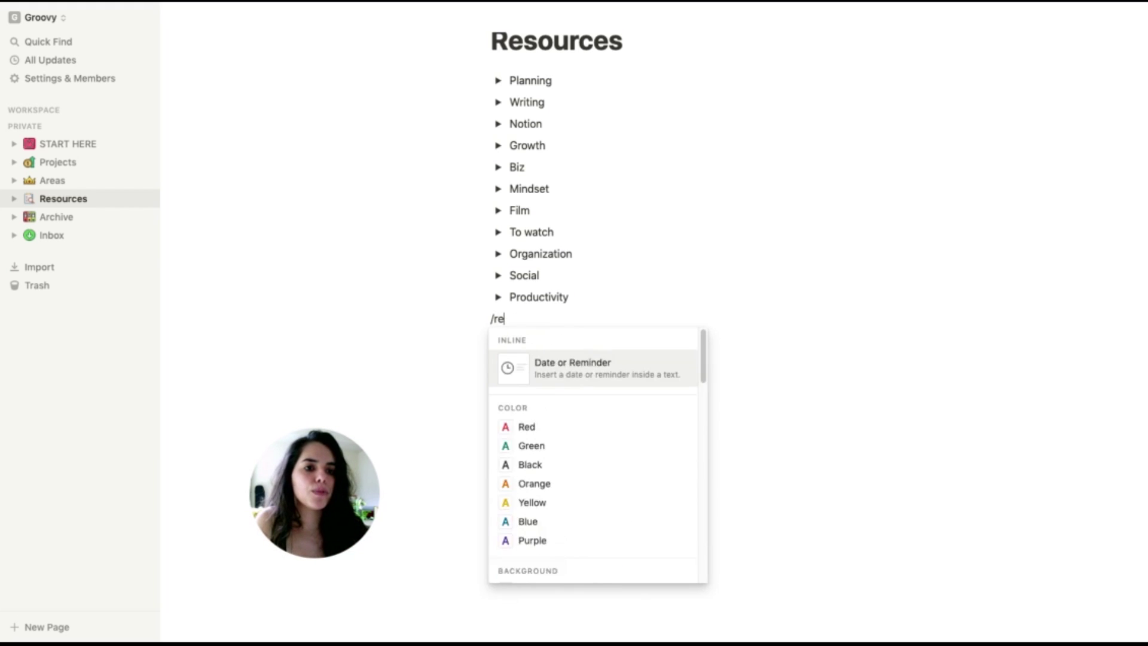
pyautogui.press('Return')
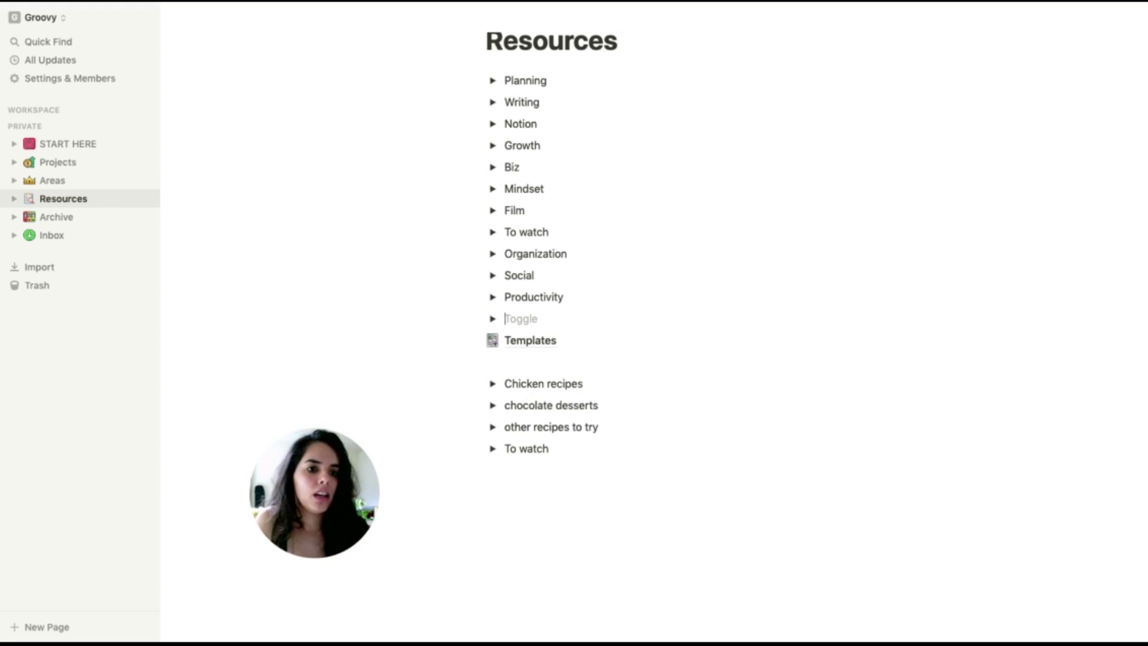
pyautogui.write('recipes')
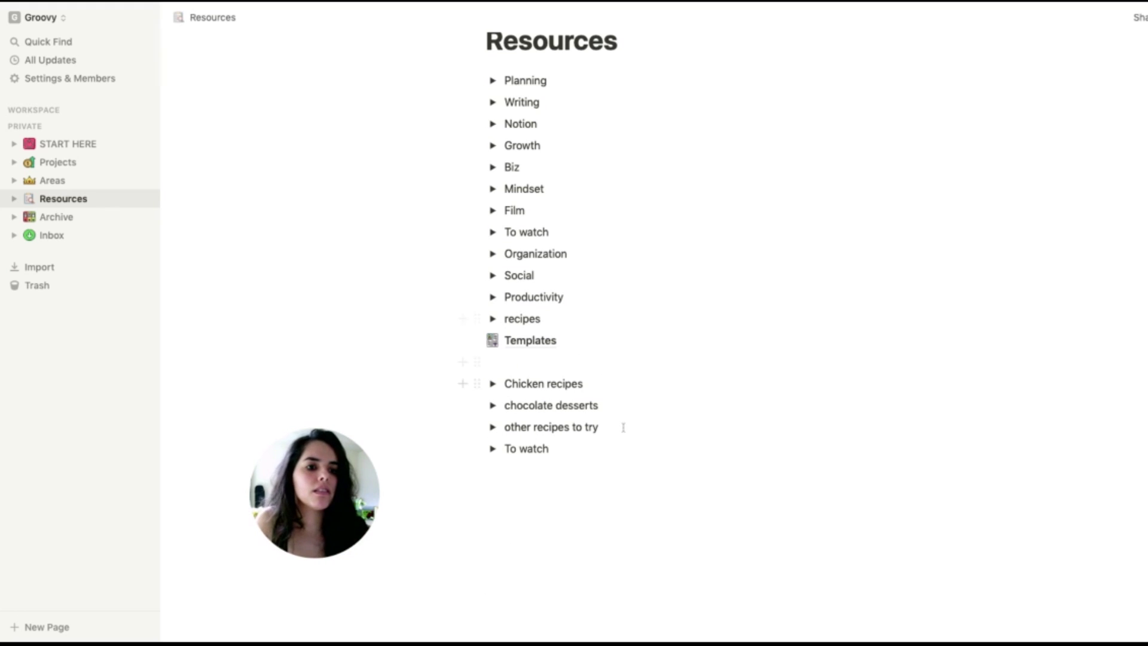
pyautogui.moveTo(623, 427); pyautogui.dragTo(622, 387)
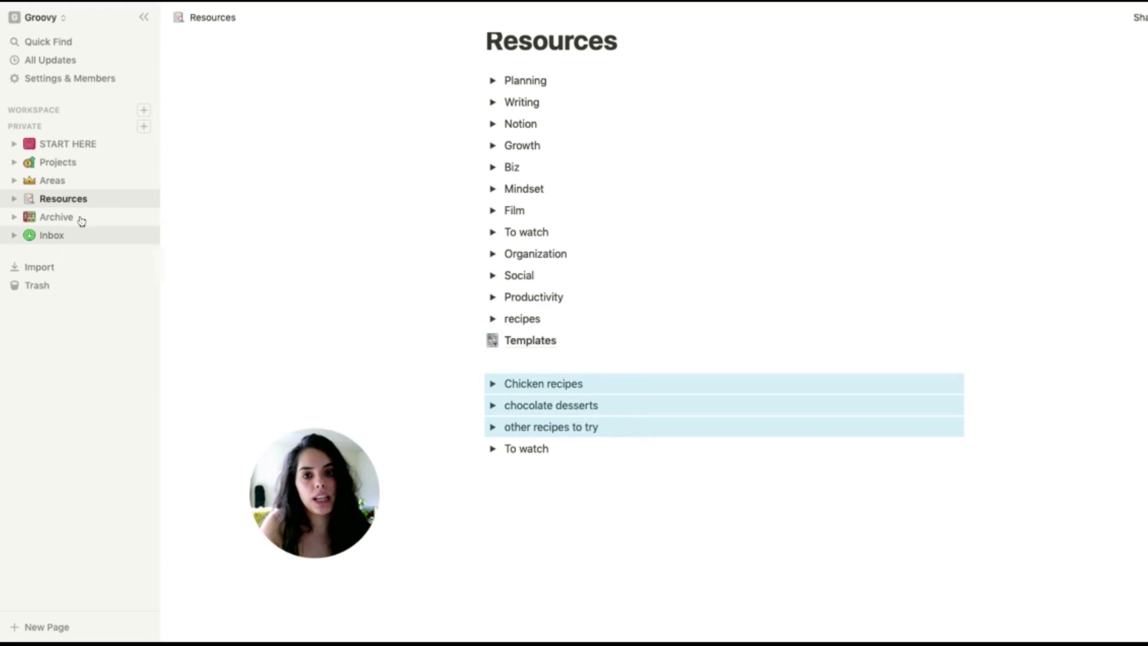
# Step: Expand Areas and Exercise & Nutrition, then drag the three recipe toggles into recipes
pyautogui.click(14, 180)
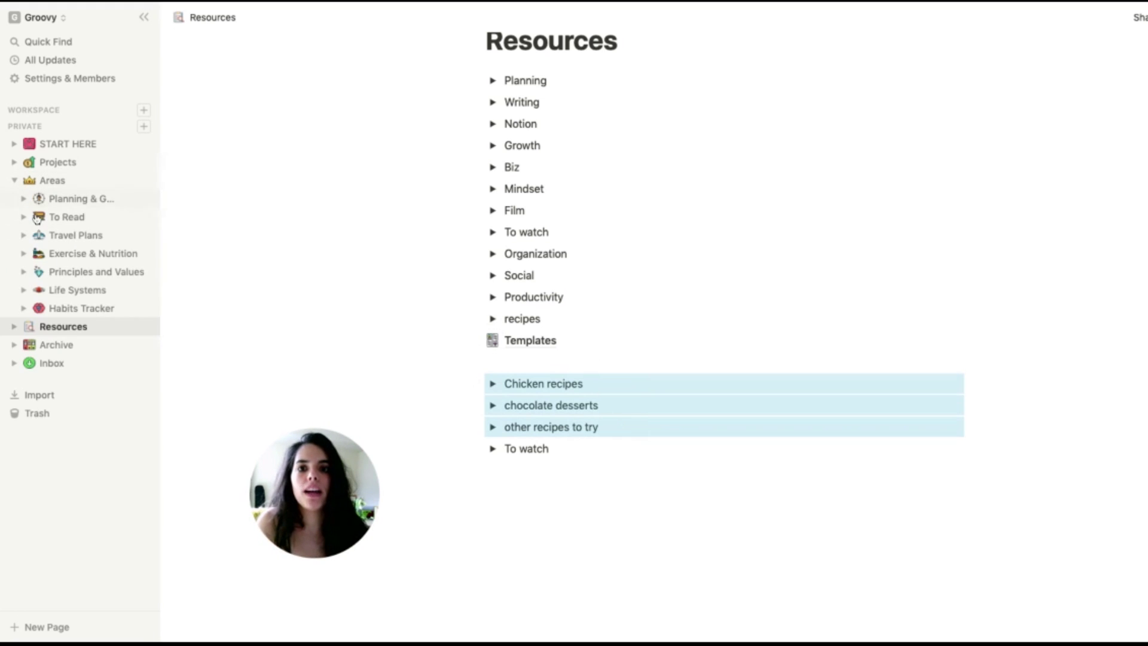
pyautogui.click(24, 253)
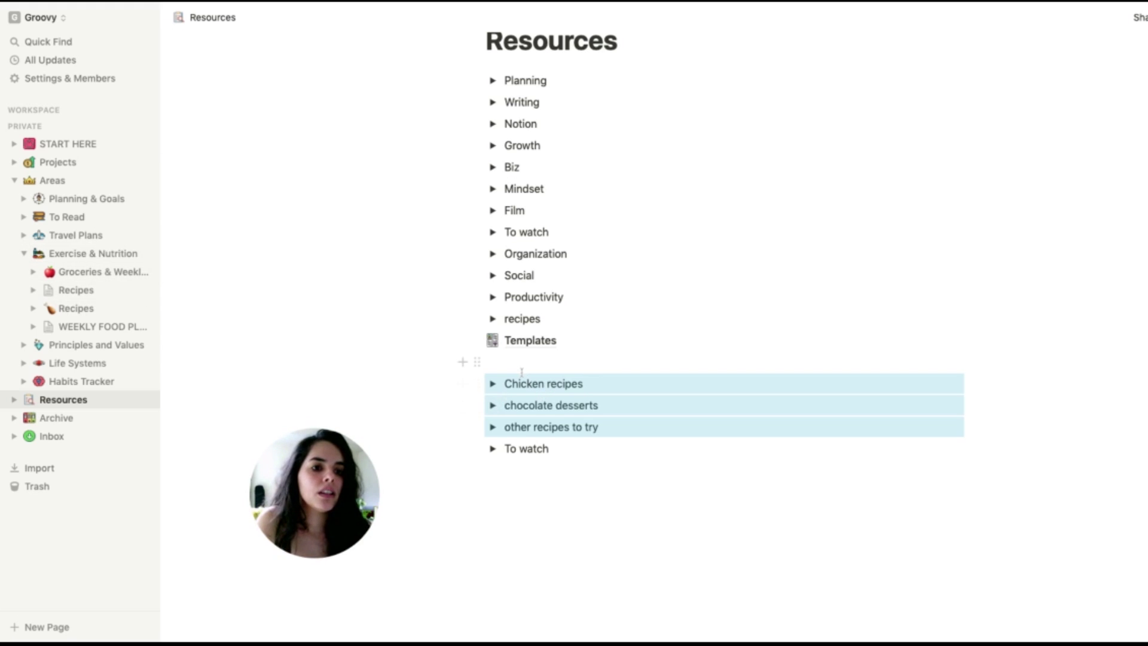
pyautogui.moveTo(480, 383); pyautogui.dragTo(482, 318)
# Step: Move the To watch toggle above Templates, collapse Areas, and open the Inbox page
pyautogui.moveTo(478, 418); pyautogui.dragTo(520, 373)
pyautogui.click(586, 441)
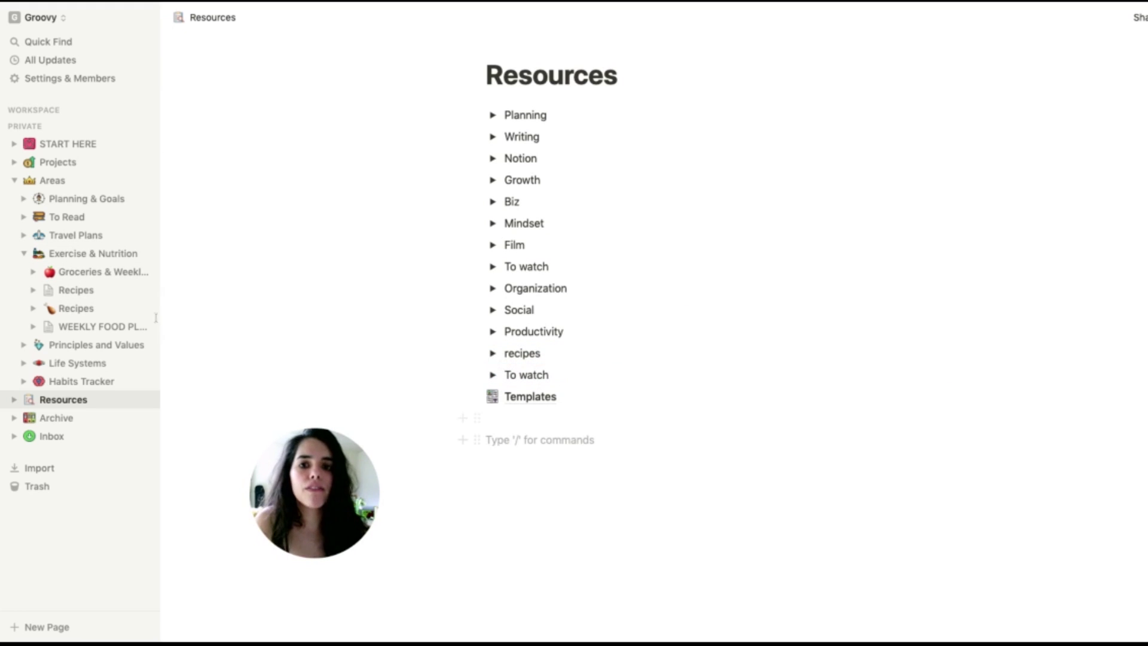
pyautogui.click(13, 180)
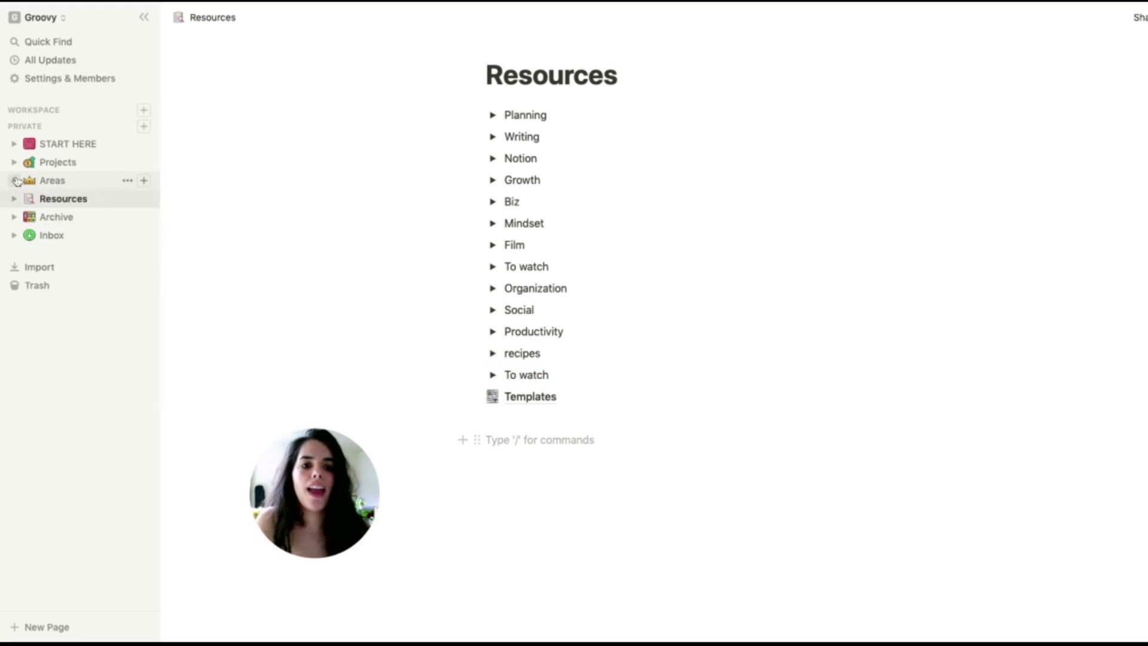
pyautogui.click(65, 236)
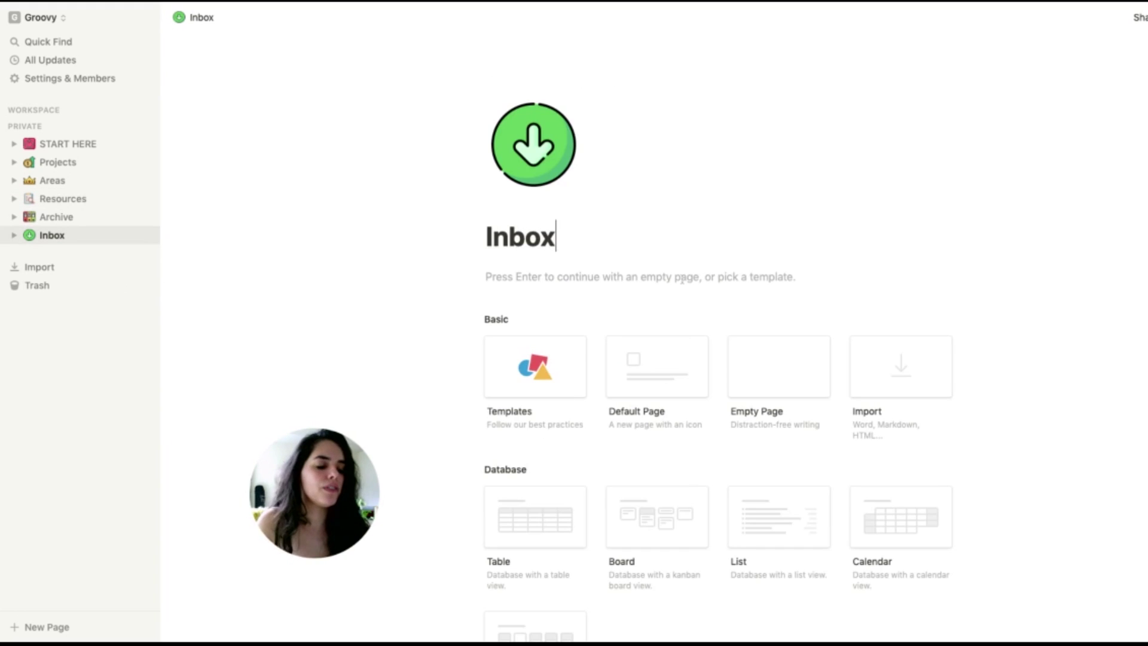
# Step: Continue Inbox with a blank page instead of picking a template
pyautogui.press('Return')
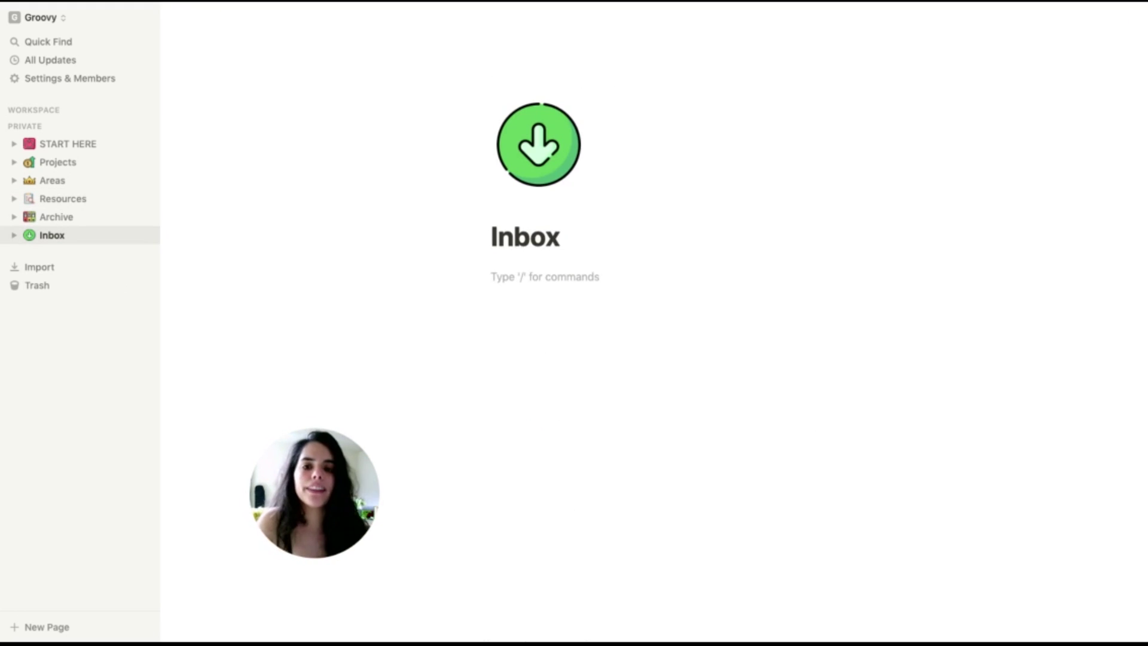